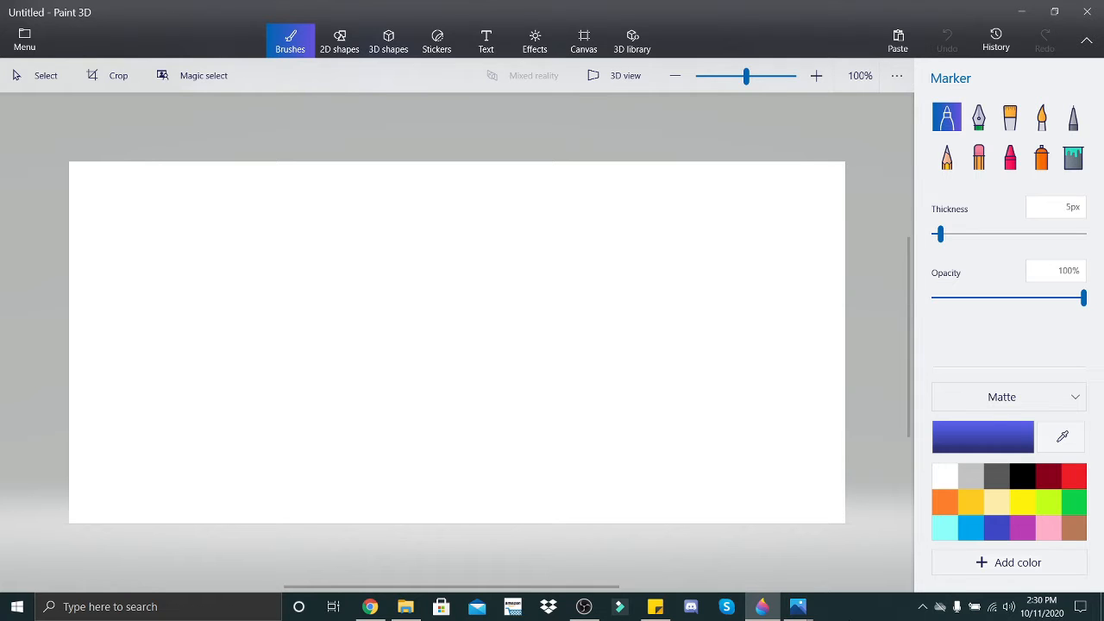
Draw a blue C and H with the pixel pen, then a slanted flat shape below them
left_click(1073, 117)
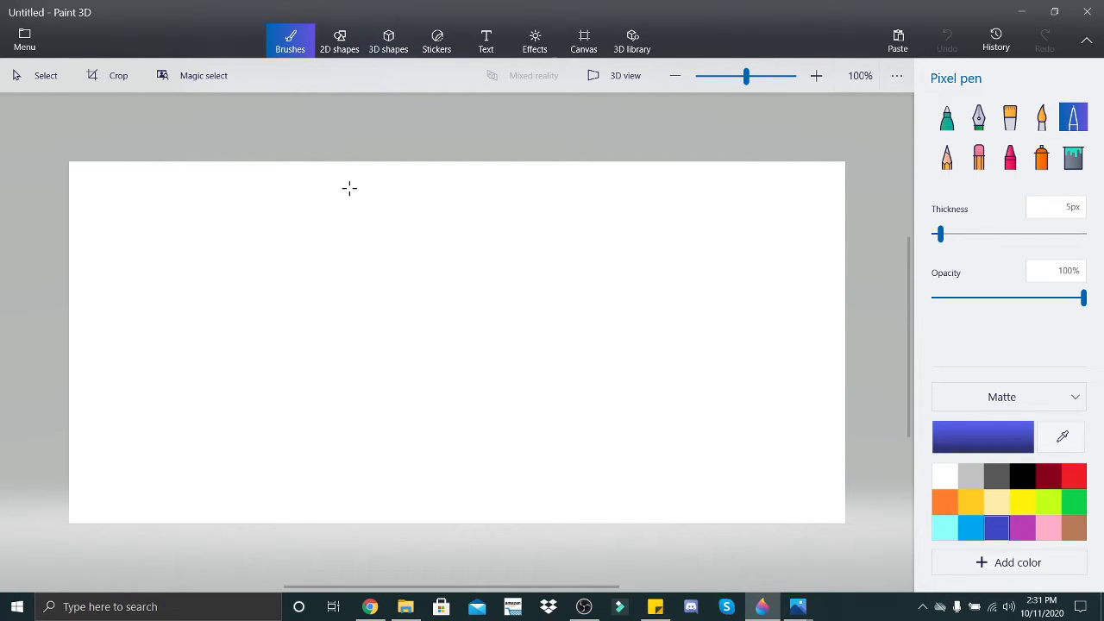
left_click_drag(350, 188, 369, 242)
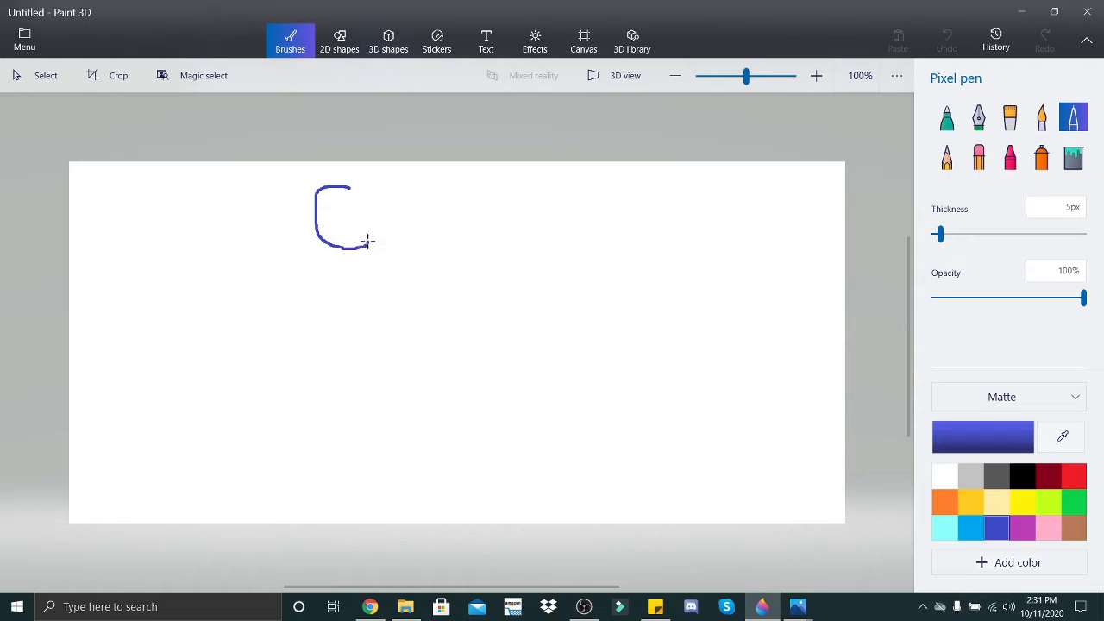
left_click_drag(404, 189, 404, 246)
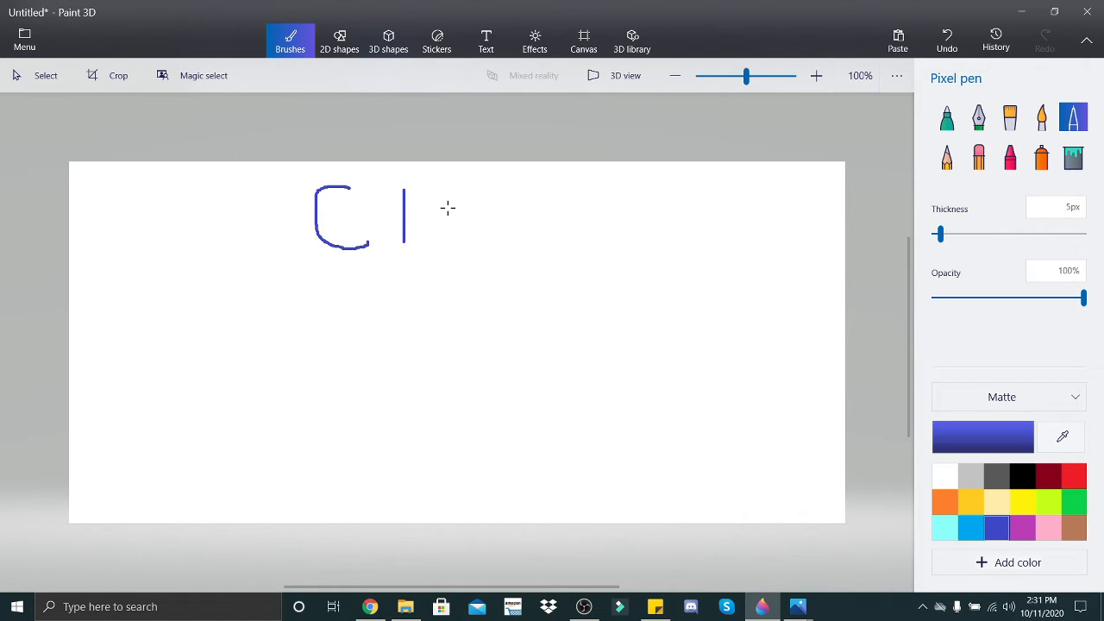
mouse_move(430, 192)
left_mouse_down()
mouse_move(429, 231)
mouse_move(436, 218)
left_mouse_up()
mouse_move(332, 304)
left_mouse_down()
mouse_move(403, 303)
mouse_move(437, 340)
mouse_move(330, 341)
left_mouse_up()
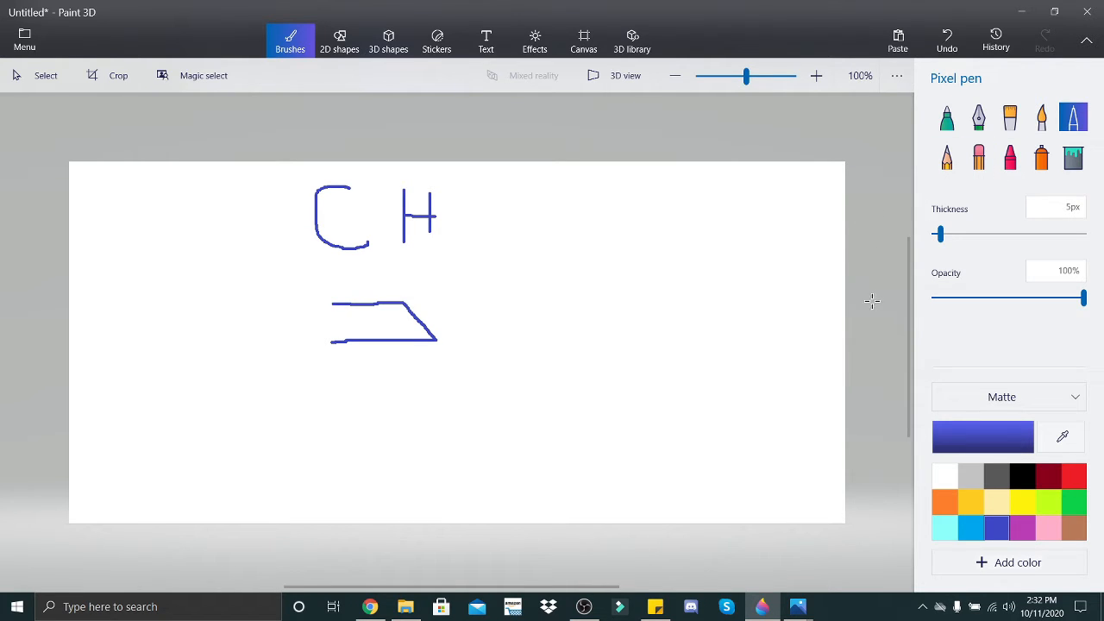
Erase the C, H and lower shape, widening the eraser to 200px to wipe the canvas
left_click(982, 160)
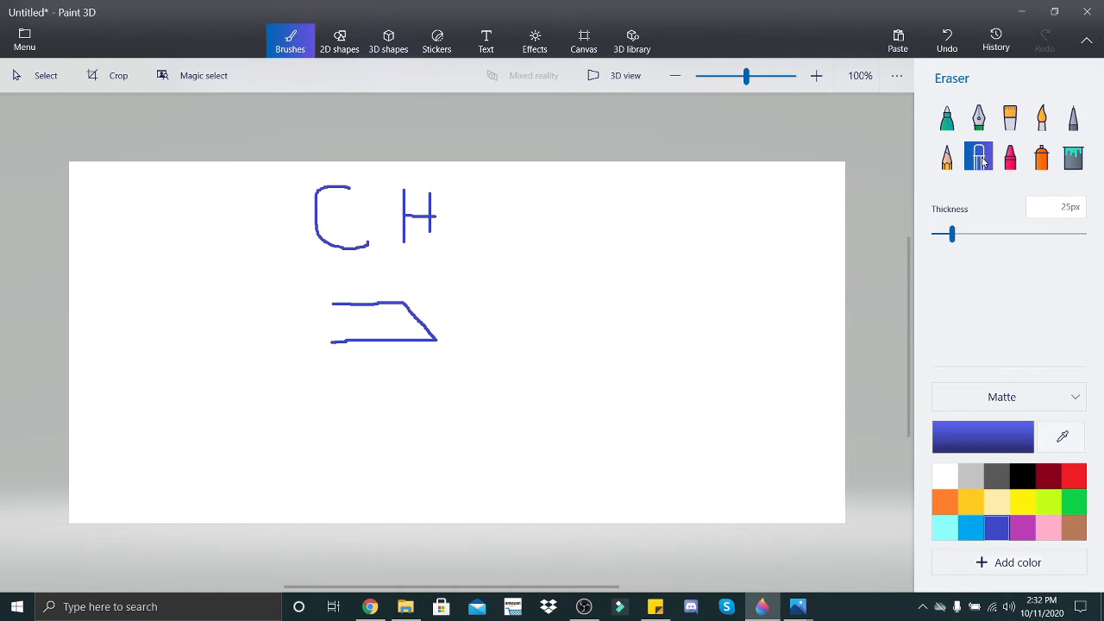
left_click_drag(405, 246, 350, 246)
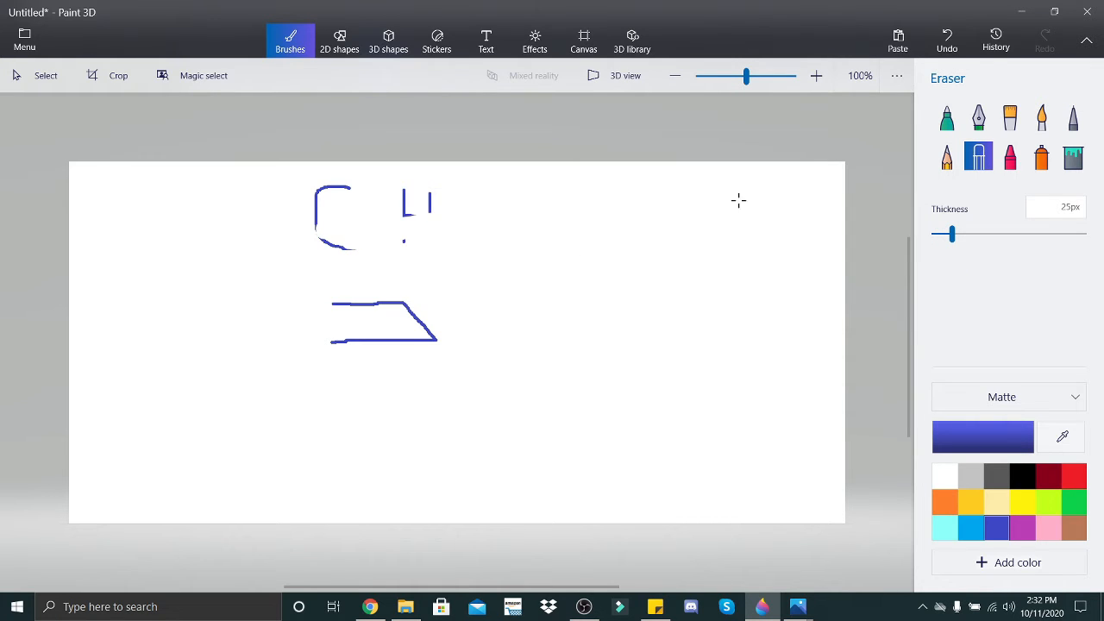
left_click_drag(952, 235, 1089, 235)
left_click_drag(393, 254, 509, 251)
left_click_drag(517, 332, 338, 338)
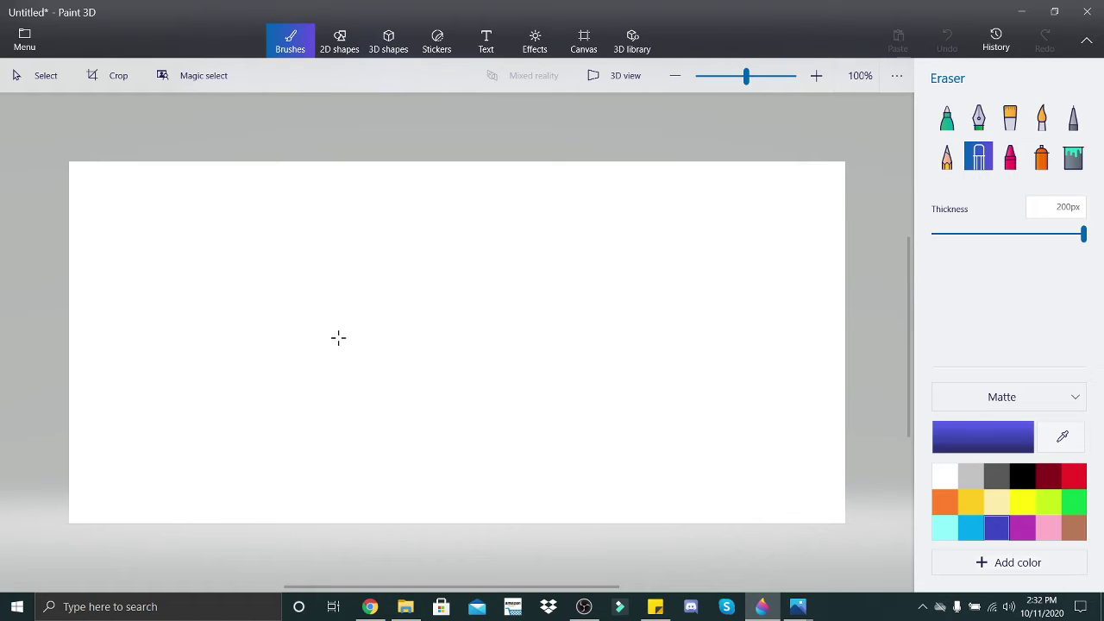
With the pixel pen in black, draw 'ae' and a rectangle with a short inner line below
left_click(1073, 118)
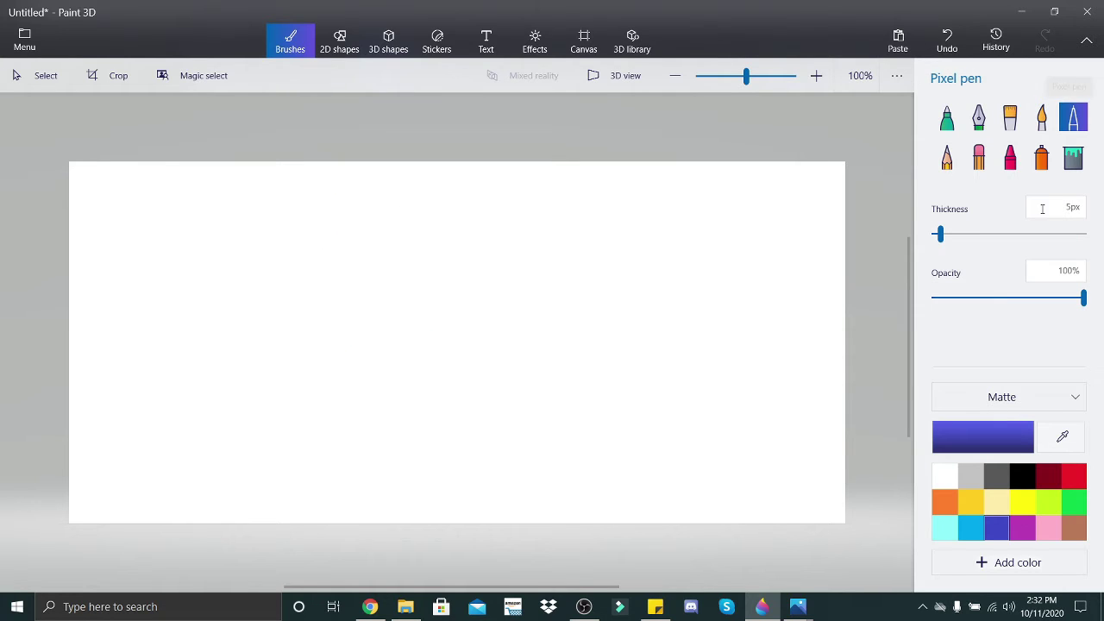
left_click(1027, 476)
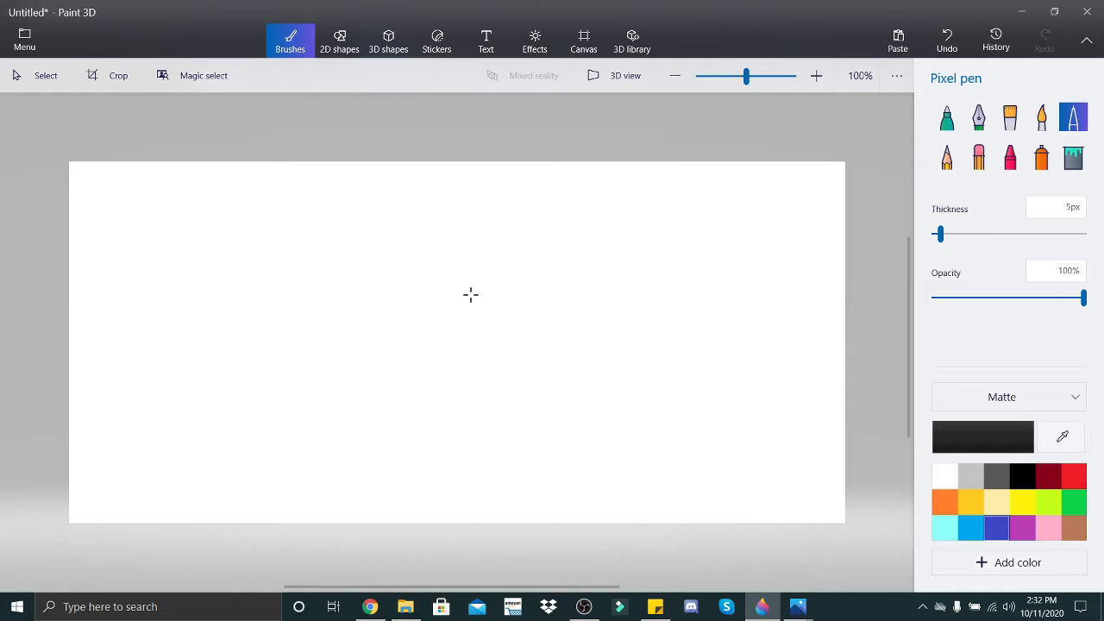
mouse_move(357, 188)
left_mouse_down()
mouse_move(379, 221)
mouse_move(423, 212)
left_mouse_up()
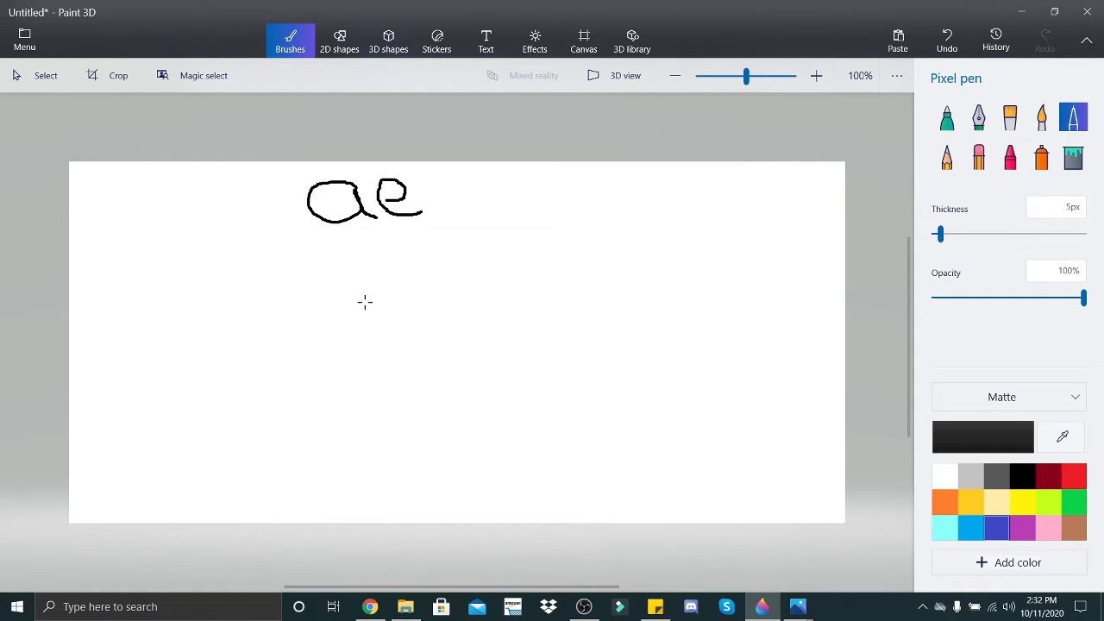
mouse_move(364, 302)
left_mouse_down()
mouse_move(364, 283)
mouse_move(434, 283)
mouse_move(440, 330)
mouse_move(362, 333)
mouse_move(361, 320)
left_mouse_up()
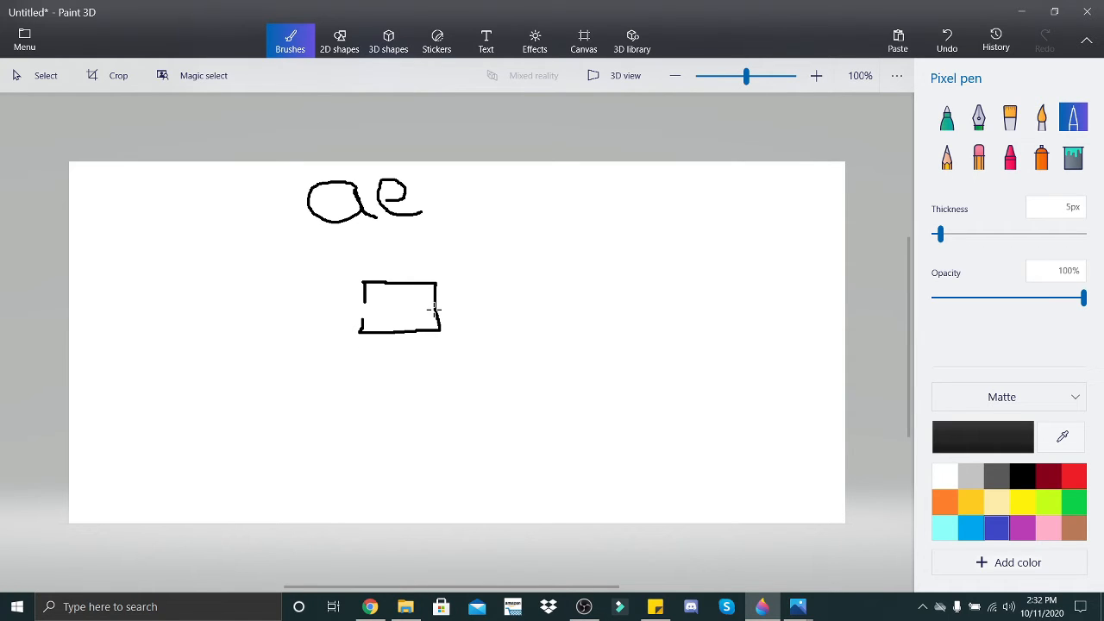
left_click_drag(434, 309, 395, 308)
left_click(974, 163)
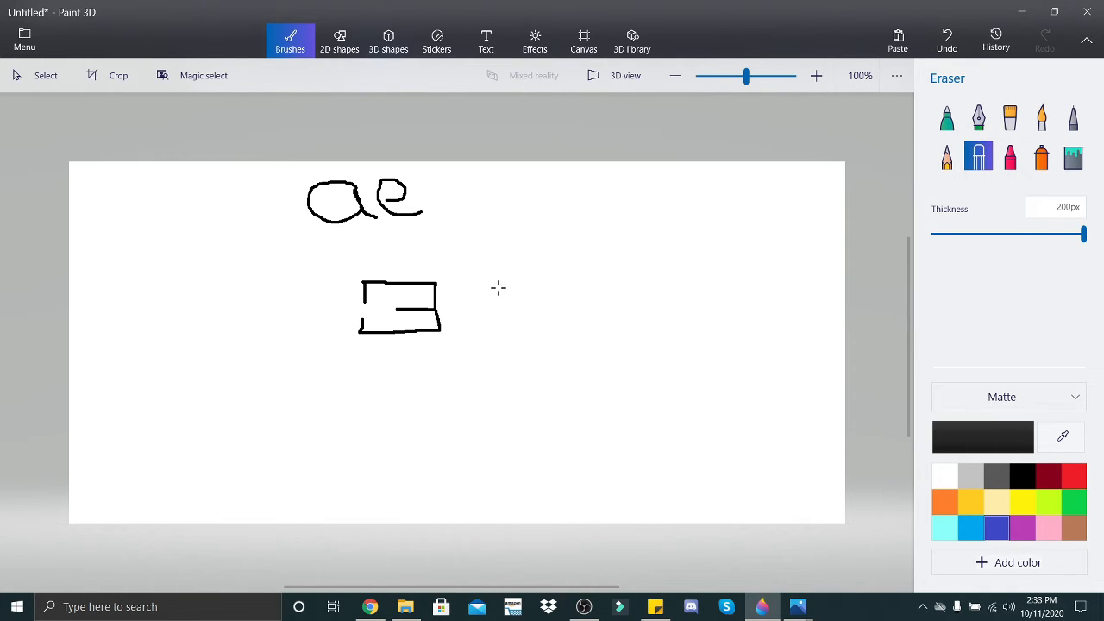
Wipe the ae drawing, then draw two black ovals above a trapezoid on a base line
mouse_move(499, 288)
left_mouse_down()
mouse_move(254, 282)
mouse_move(393, 204)
left_mouse_up()
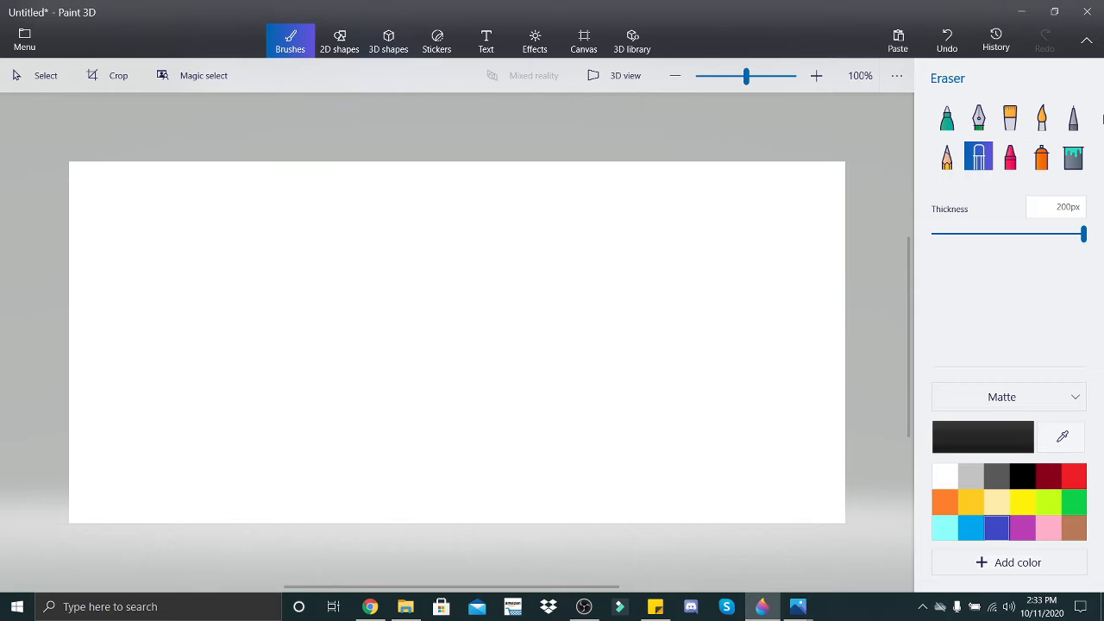
left_click(1073, 117)
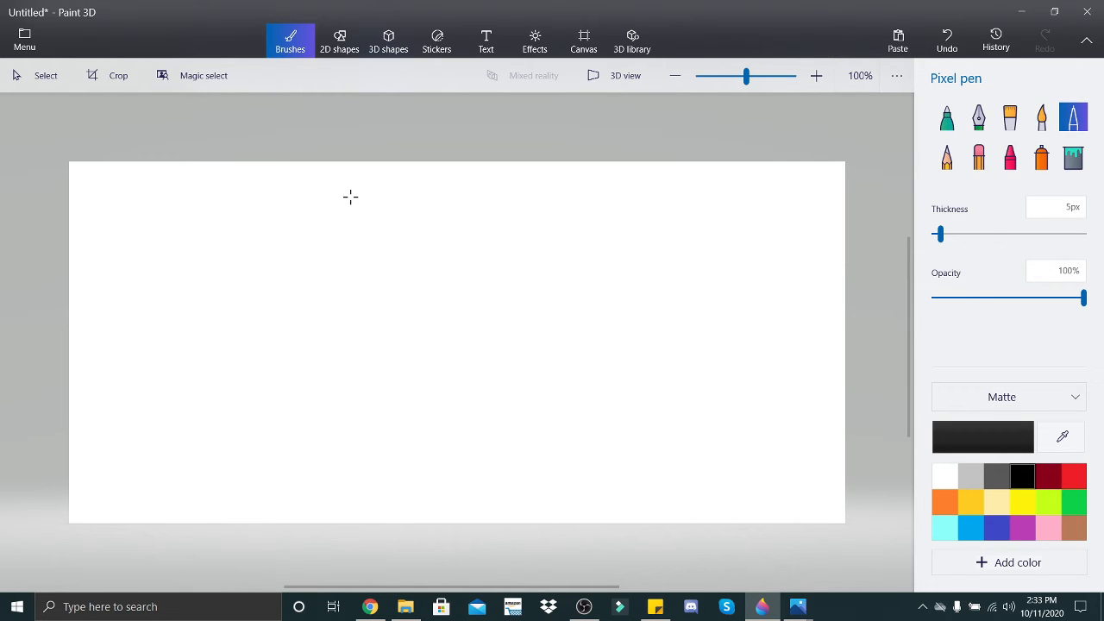
left_click_drag(351, 198, 400, 198)
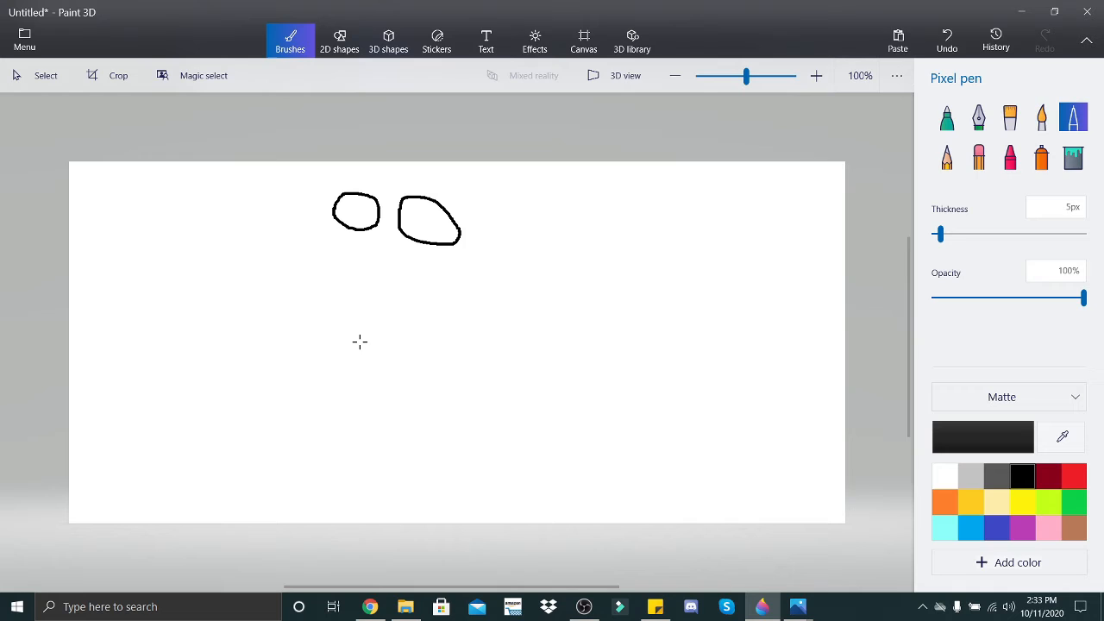
left_click_drag(359, 341, 447, 339)
mouse_move(359, 333)
left_mouse_down()
mouse_move(393, 294)
mouse_move(426, 298)
mouse_move(457, 333)
left_mouse_up()
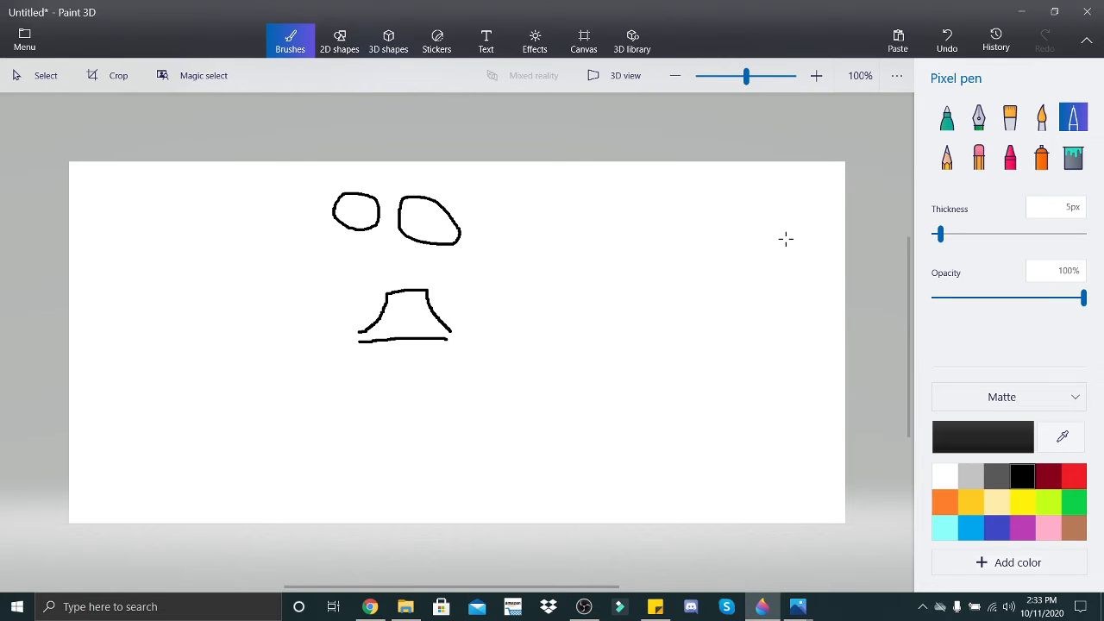
Erase the ovals and trapezoid with the 200px eraser, leaving a blank canvas
left_click(978, 158)
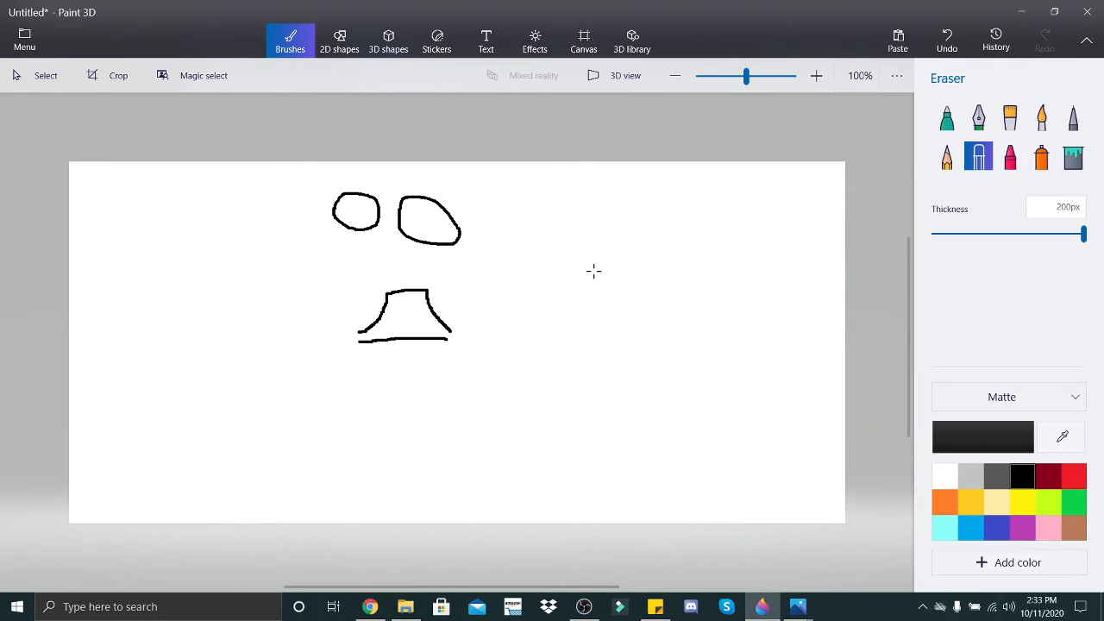
left_click_drag(483, 310, 315, 217)
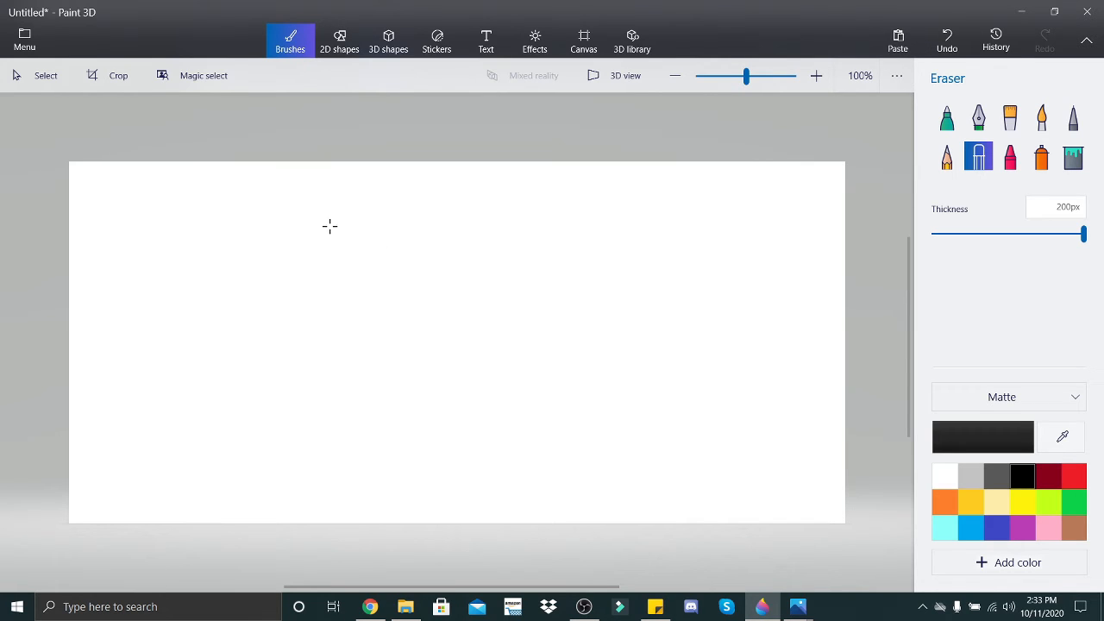
left_click(1073, 117)
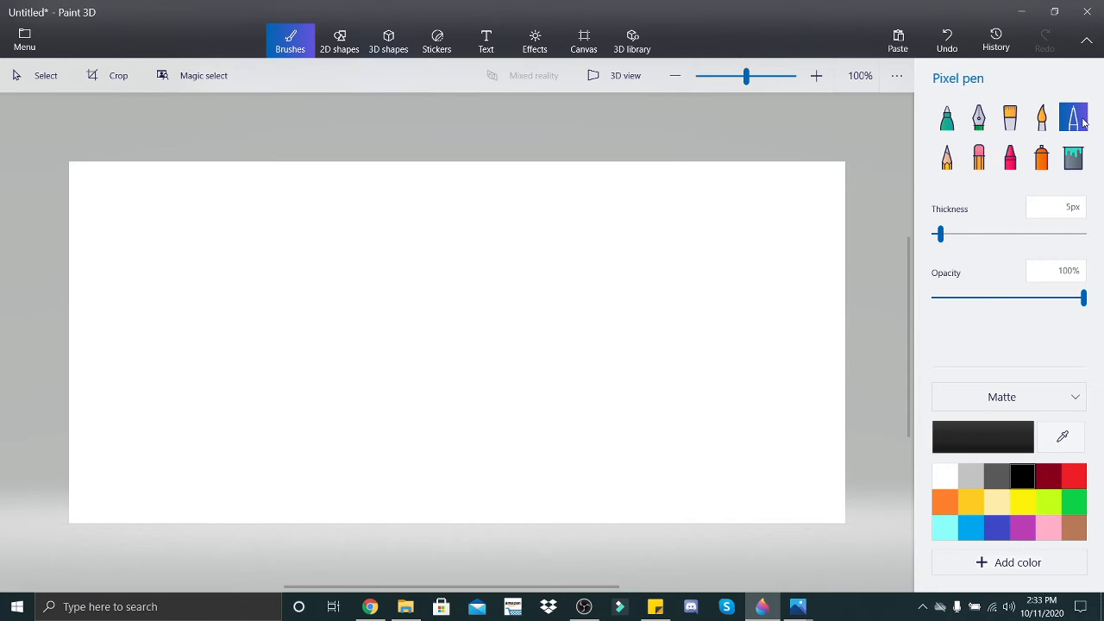
Draw a Kh-like letter near the top with a chair-like combined letter beneath it
mouse_move(349, 185)
left_mouse_down()
mouse_move(352, 220)
mouse_move(369, 181)
mouse_move(373, 224)
mouse_move(380, 186)
mouse_move(379, 226)
mouse_move(404, 226)
left_mouse_up()
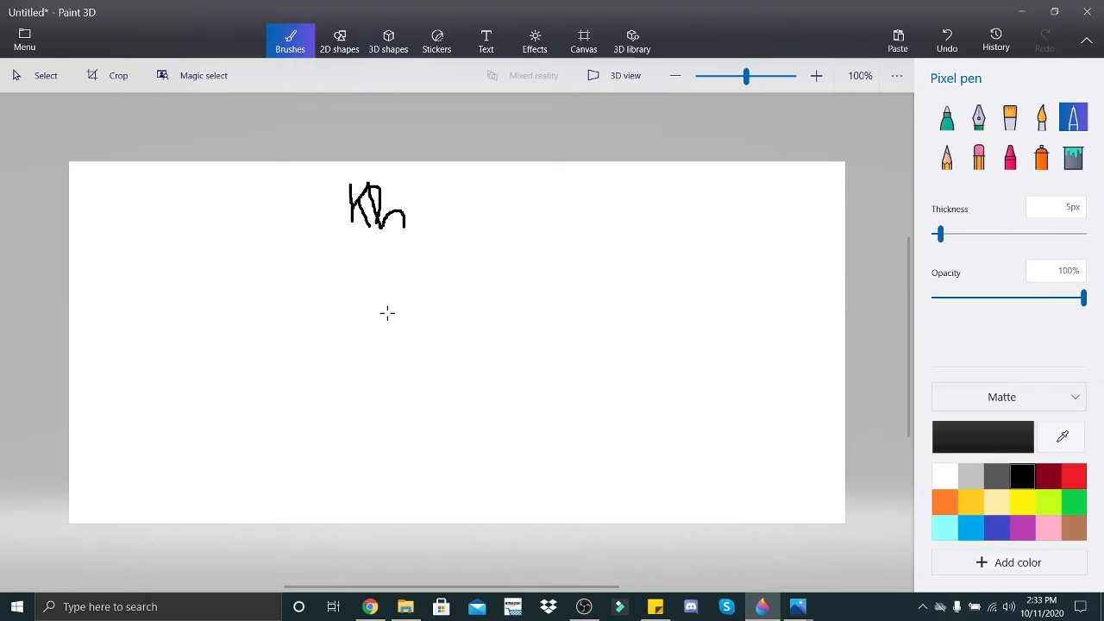
left_click_drag(406, 282, 410, 334)
mouse_move(410, 333)
left_mouse_down()
mouse_move(404, 302)
mouse_move(381, 303)
mouse_move(369, 338)
left_mouse_up()
Clear the canvas, then draw 'ng' with a pi-shaped bar-and-leg letter below it
left_click(978, 158)
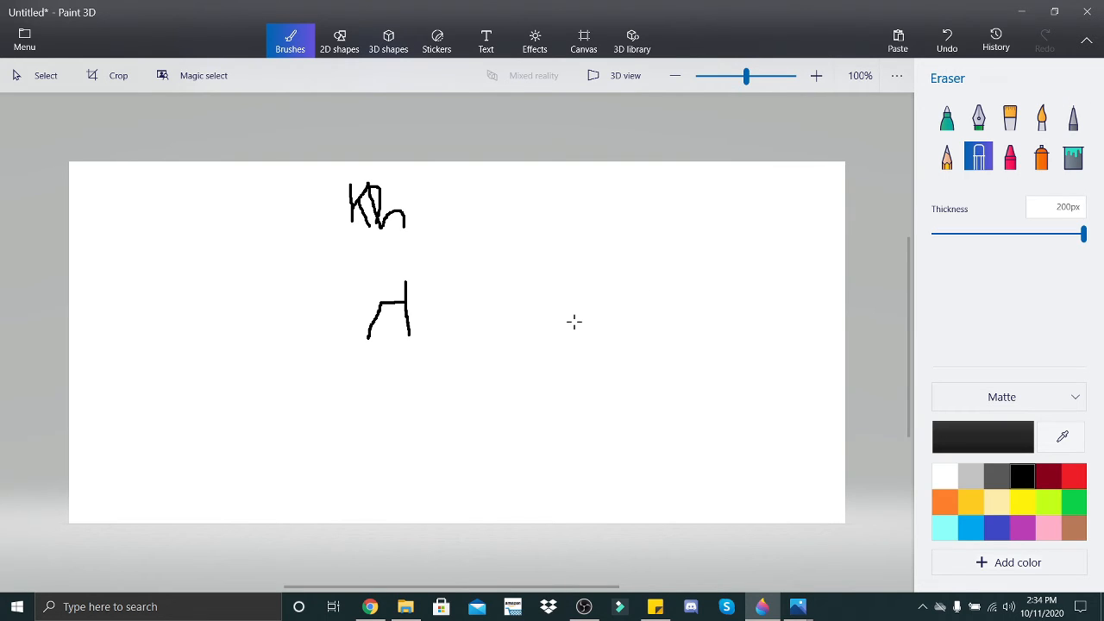
mouse_move(405, 328)
left_mouse_down()
mouse_move(371, 200)
mouse_move(424, 240)
left_mouse_up()
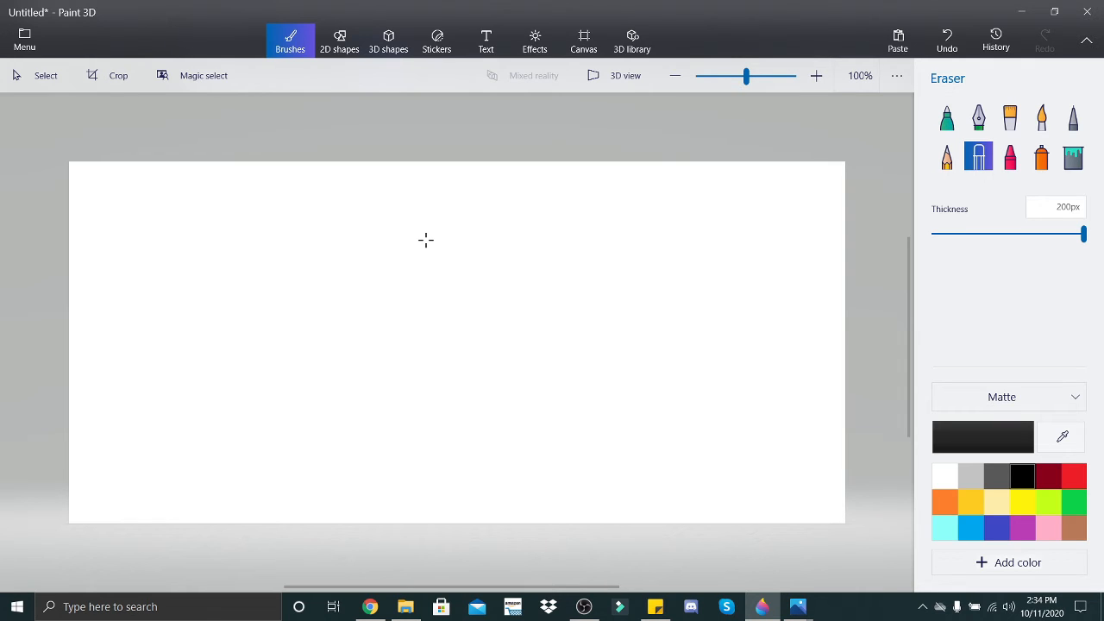
left_click(1073, 117)
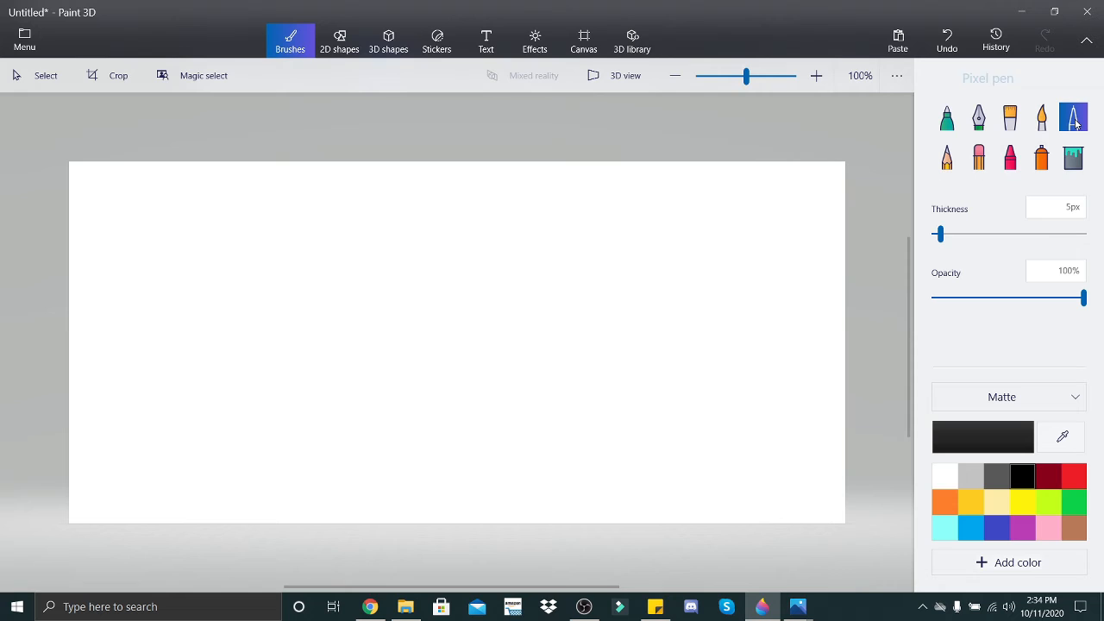
mouse_move(339, 190)
left_mouse_down()
mouse_move(339, 223)
mouse_move(379, 216)
mouse_move(397, 191)
mouse_move(388, 273)
mouse_move(411, 224)
left_mouse_up()
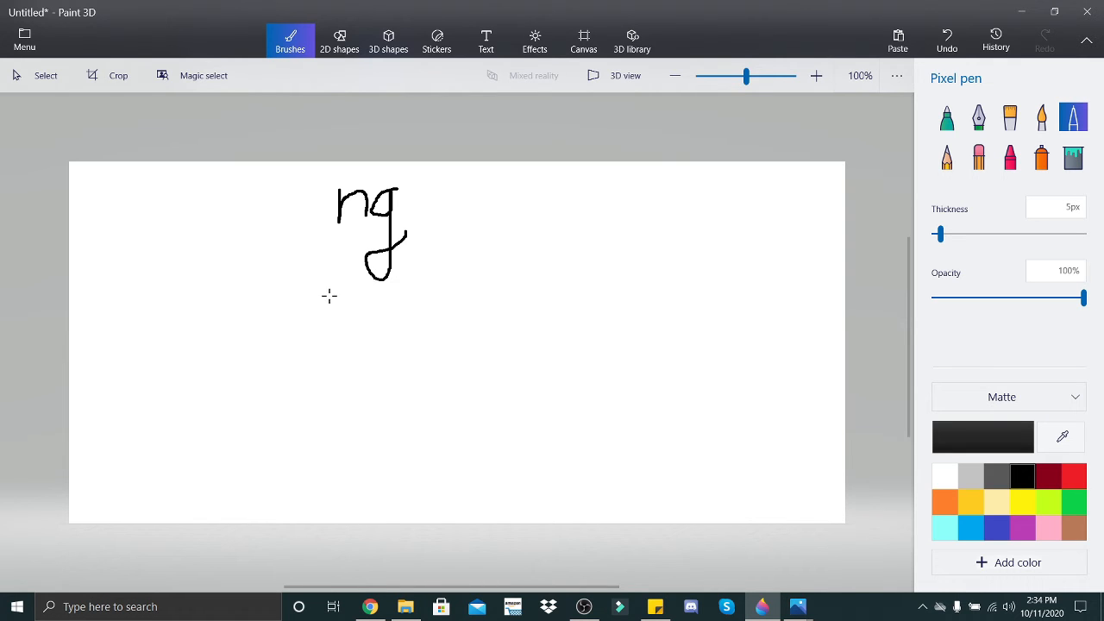
mouse_move(329, 296)
left_mouse_down()
mouse_move(396, 309)
mouse_move(404, 369)
left_mouse_up()
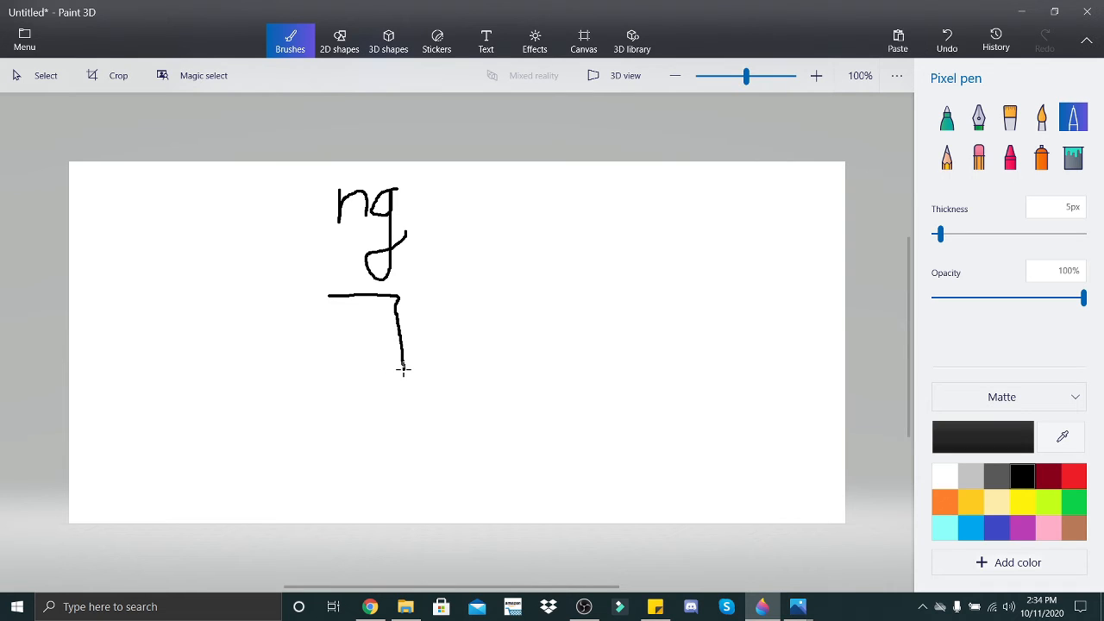
left_click_drag(347, 297, 334, 374)
Erase the ng and pi-shaped letter so the canvas is blank again
left_click(979, 157)
mouse_move(526, 284)
left_mouse_down()
mouse_move(300, 282)
mouse_move(406, 233)
left_mouse_up()
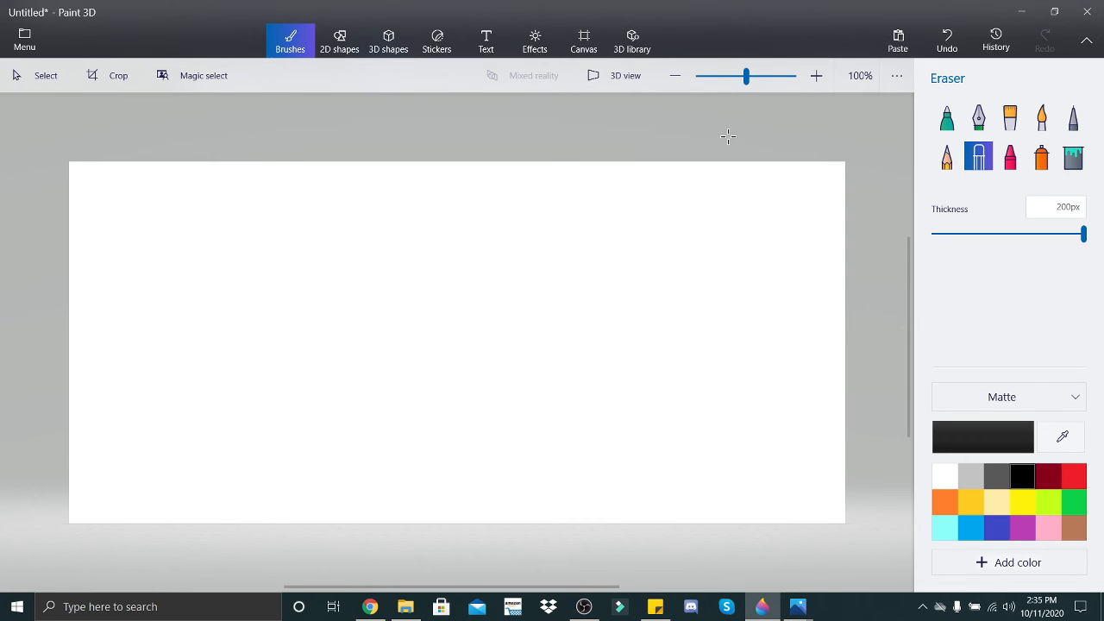
left_click(1077, 123)
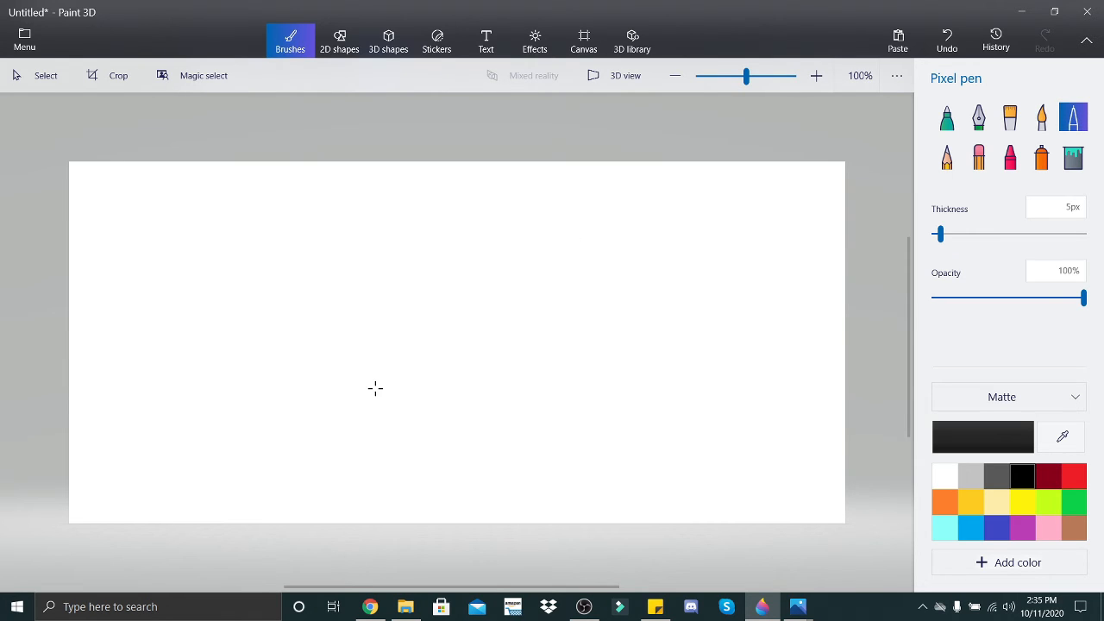
Draw a baseline with a trapezoid above it and the letters 'eo' on top
left_click_drag(376, 389, 500, 385)
mouse_move(369, 359)
left_mouse_down()
mouse_move(383, 319)
mouse_move(485, 321)
mouse_move(506, 361)
left_mouse_up()
left_click(386, 261)
left_click_drag(388, 259, 387, 255)
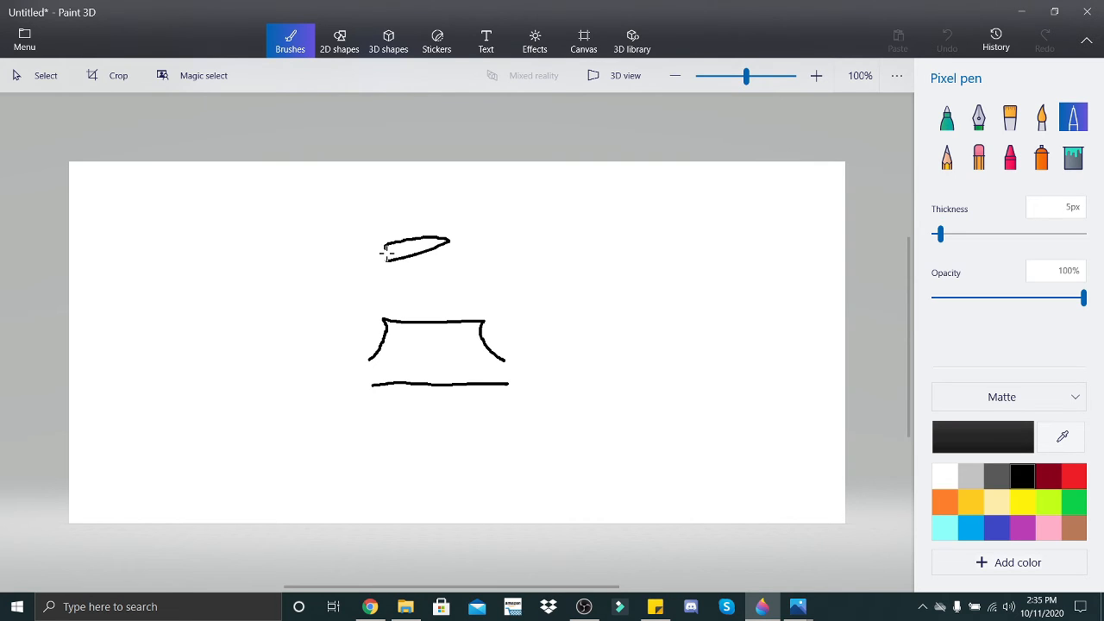
left_click_drag(496, 254, 494, 250)
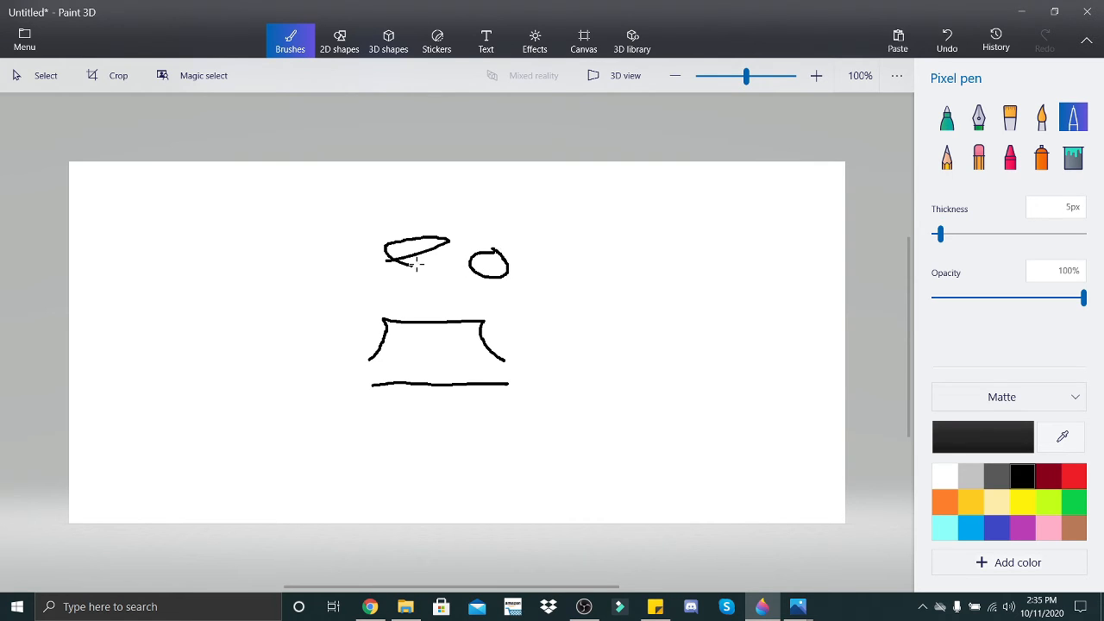
left_click_drag(398, 261, 447, 264)
Erase the trapezoid, baseline and eo letters with the 200px eraser
left_click(979, 157)
left_click_drag(483, 345, 354, 339)
left_click_drag(397, 258, 500, 268)
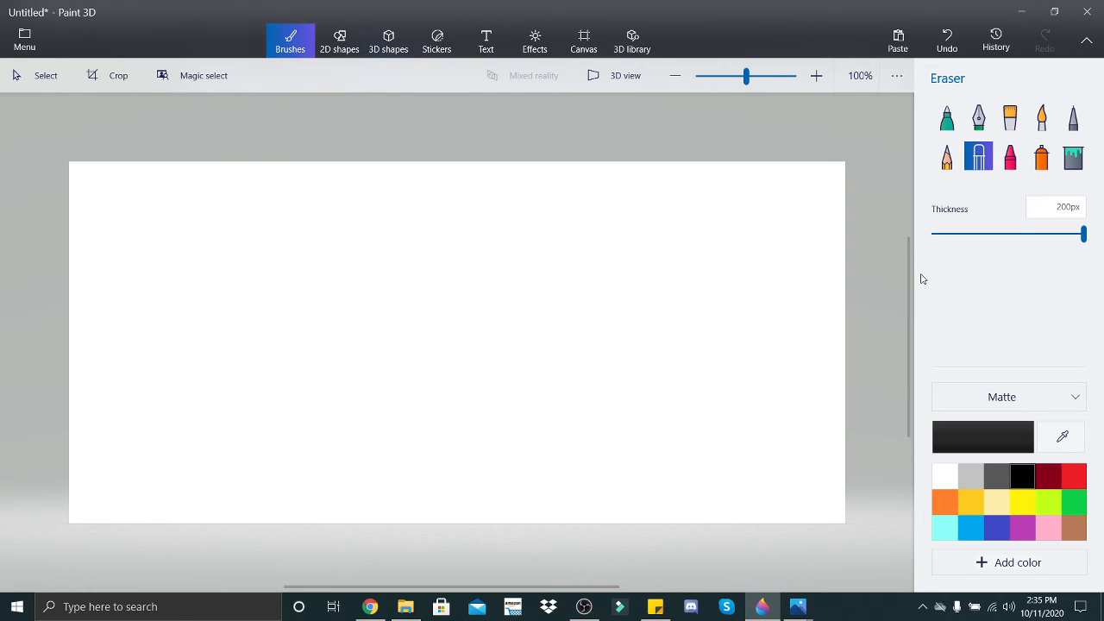
Draw two 'oo' circles near the top and a square-shaped combined letter below
left_click(1073, 118)
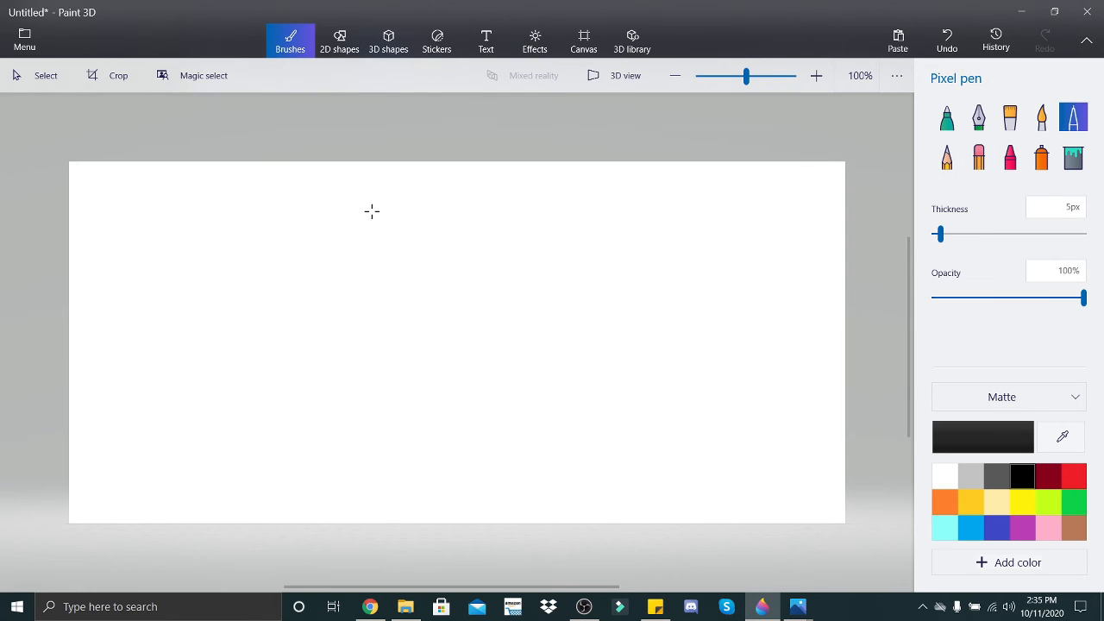
left_click_drag(362, 200, 361, 202)
mouse_move(463, 214)
left_mouse_down()
mouse_move(448, 227)
mouse_move(460, 212)
left_mouse_up()
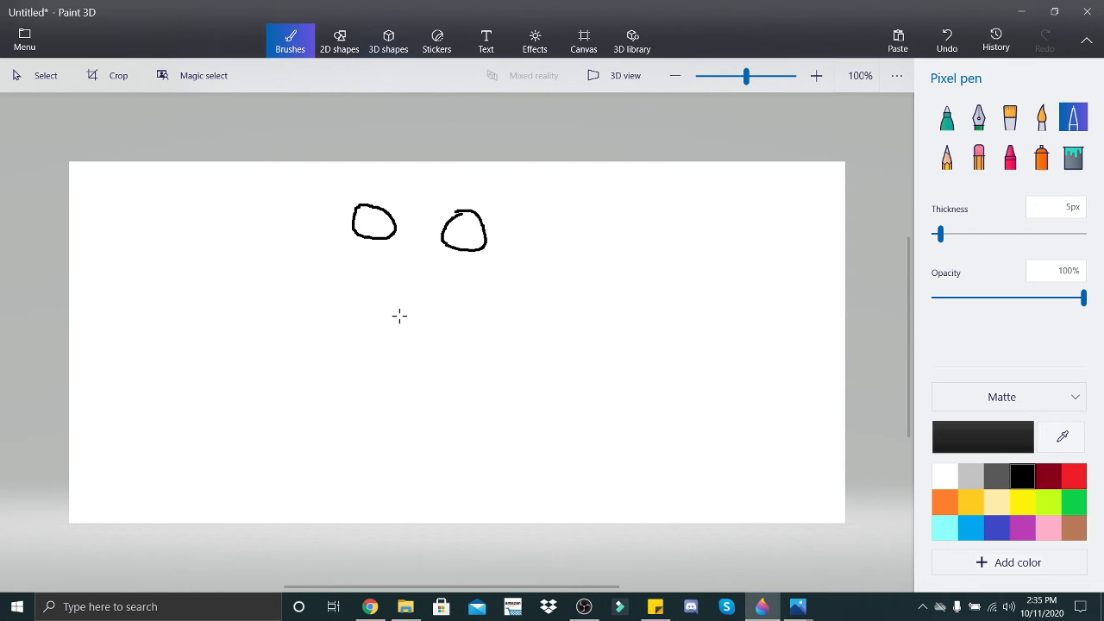
mouse_move(402, 313)
left_mouse_down()
mouse_move(366, 313)
mouse_move(377, 379)
mouse_move(400, 380)
left_mouse_up()
left_click_drag(411, 314, 439, 358)
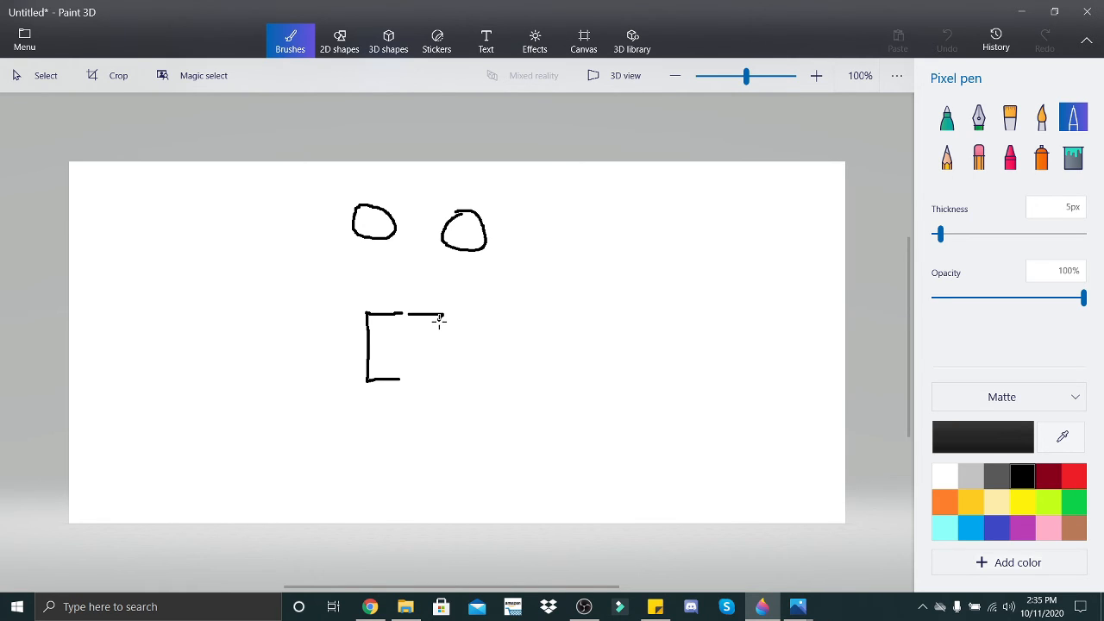
left_click_drag(439, 358, 407, 382)
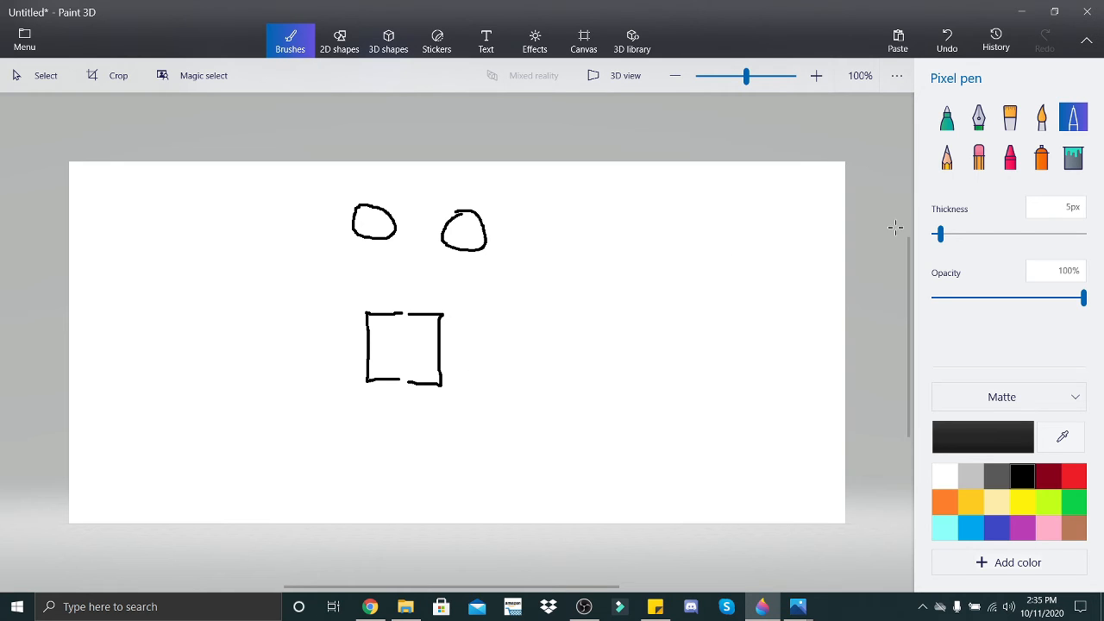
Erase the circles and square, leaving the canvas empty
left_click(978, 157)
mouse_move(561, 319)
left_mouse_down()
mouse_move(313, 296)
mouse_move(466, 229)
left_mouse_up()
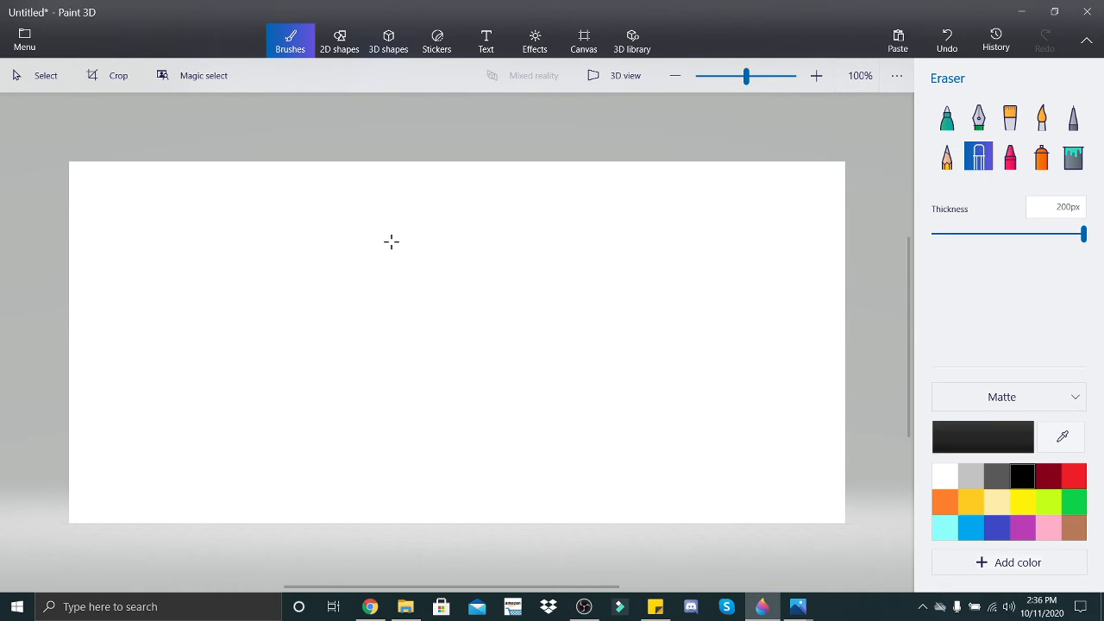
Erase a misdrawn hooked stroke and write the letters 'Sh' near the top
left_click(1073, 118)
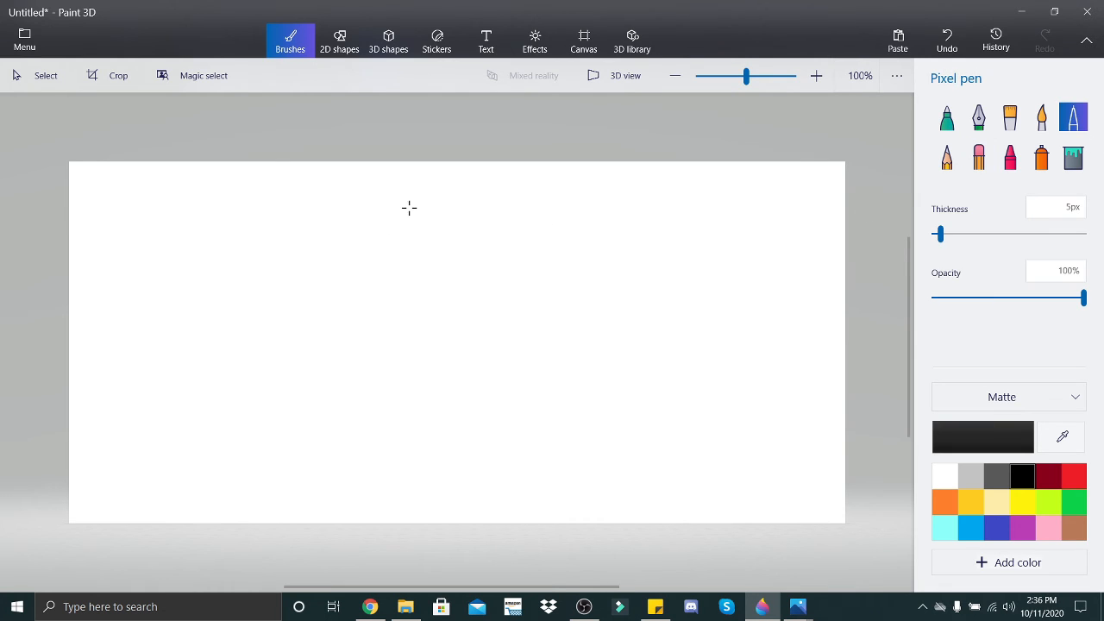
mouse_move(343, 193)
left_mouse_down()
mouse_move(336, 220)
mouse_move(376, 198)
left_mouse_up()
left_click(978, 158)
left_click(355, 211)
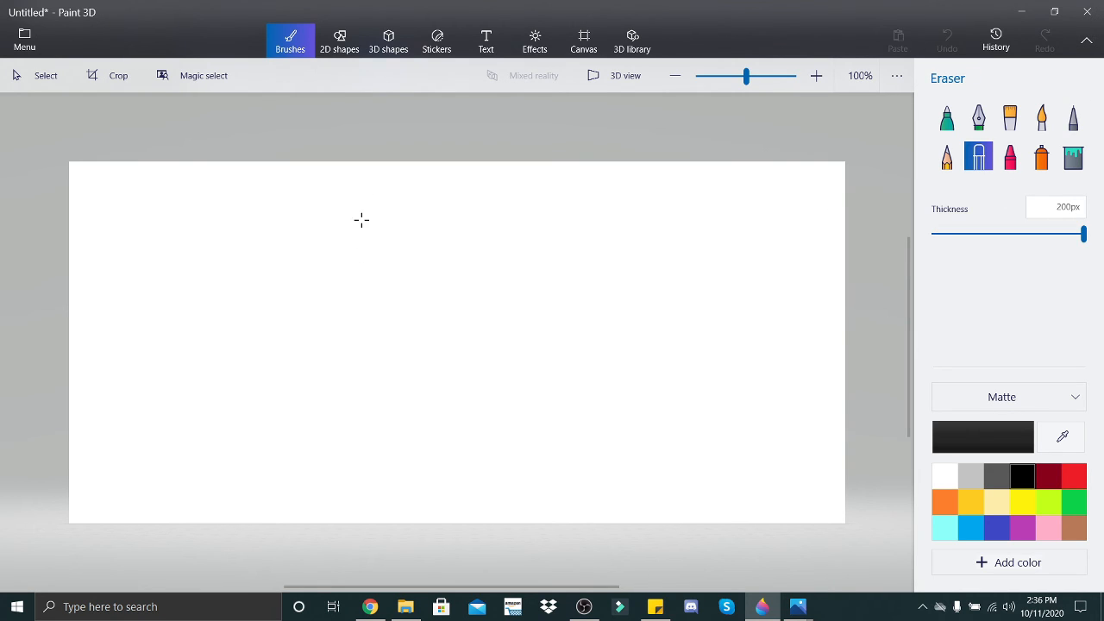
left_click(1073, 117)
mouse_move(352, 202)
left_mouse_down()
mouse_move(336, 237)
mouse_move(402, 227)
left_mouse_up()
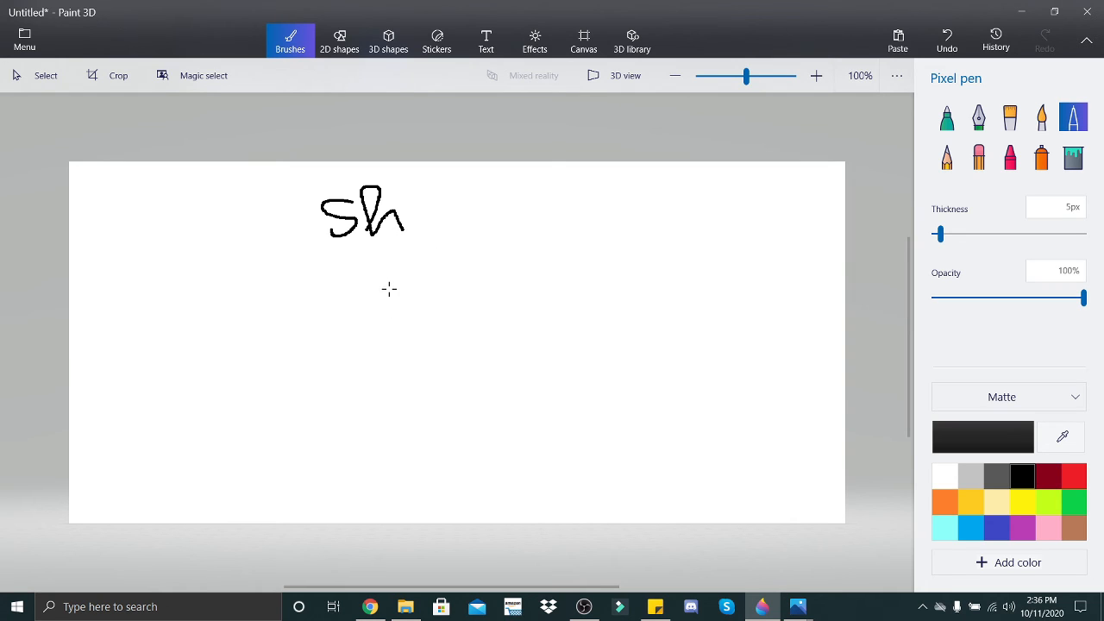
Draw the Sh combined-letter shape below with a dot at its bottom-left end
left_click_drag(362, 319, 459, 311)
left_click_drag(457, 310, 427, 354)
mouse_move(427, 353)
left_mouse_down()
mouse_move(363, 356)
mouse_move(352, 312)
left_mouse_up()
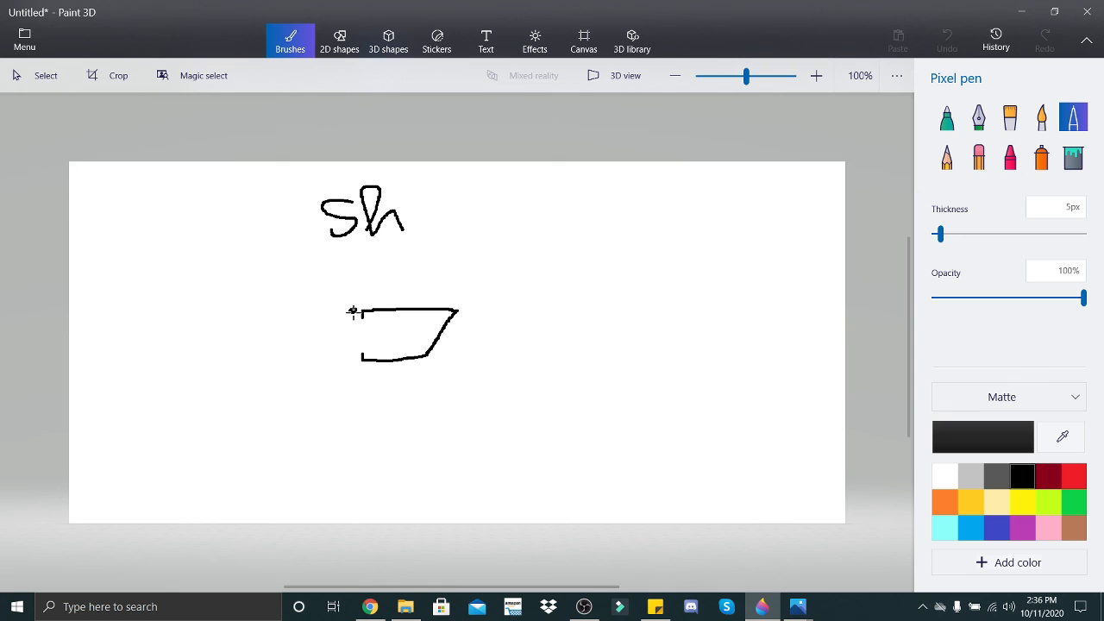
left_click_drag(357, 357, 352, 357)
Fix the messy bottom-left dot with a thin eraser and redraw it neatly
left_click(1011, 157)
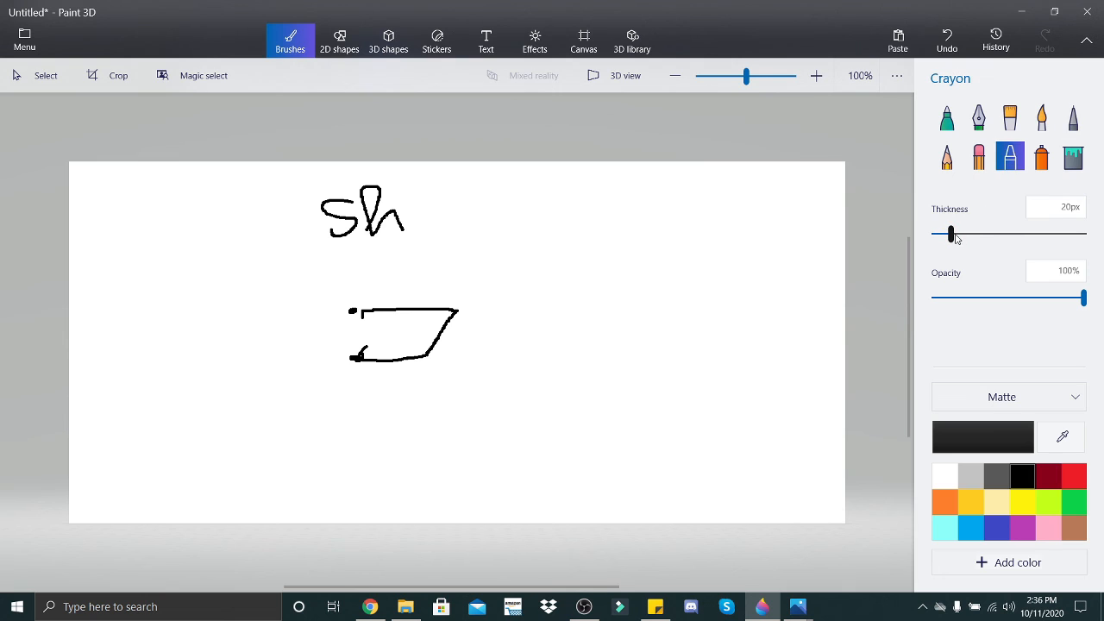
left_click(978, 157)
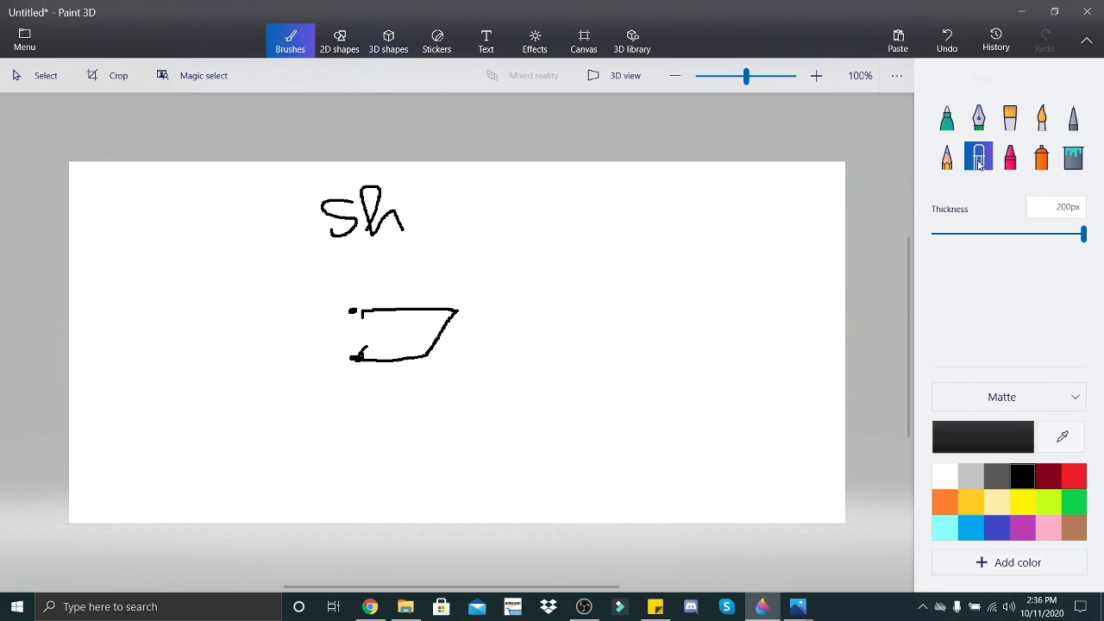
left_click_drag(1085, 235, 939, 235)
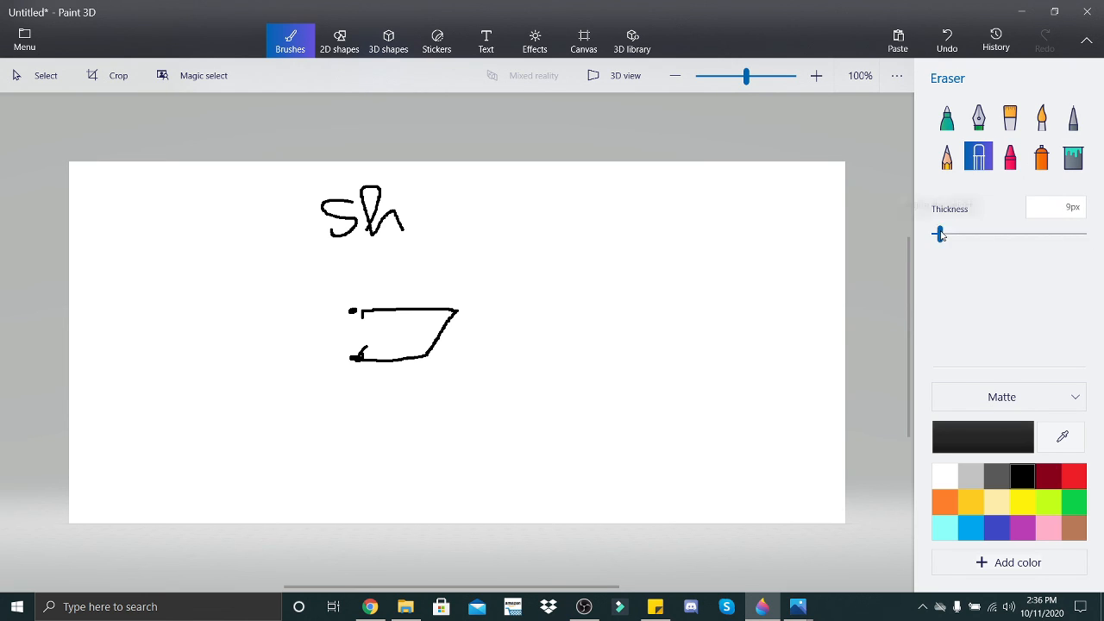
left_click_drag(366, 360, 349, 363)
left_click(1074, 117)
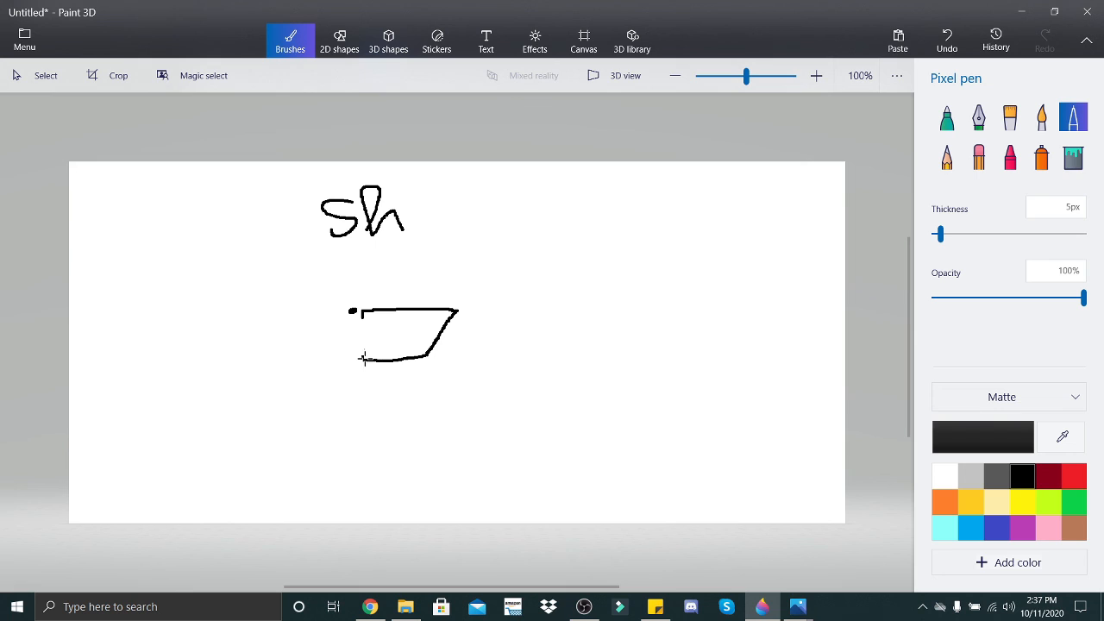
left_click_drag(362, 353, 350, 357)
Widen the eraser to 200px and wipe the Sh and its letter shape off the canvas
left_click(979, 158)
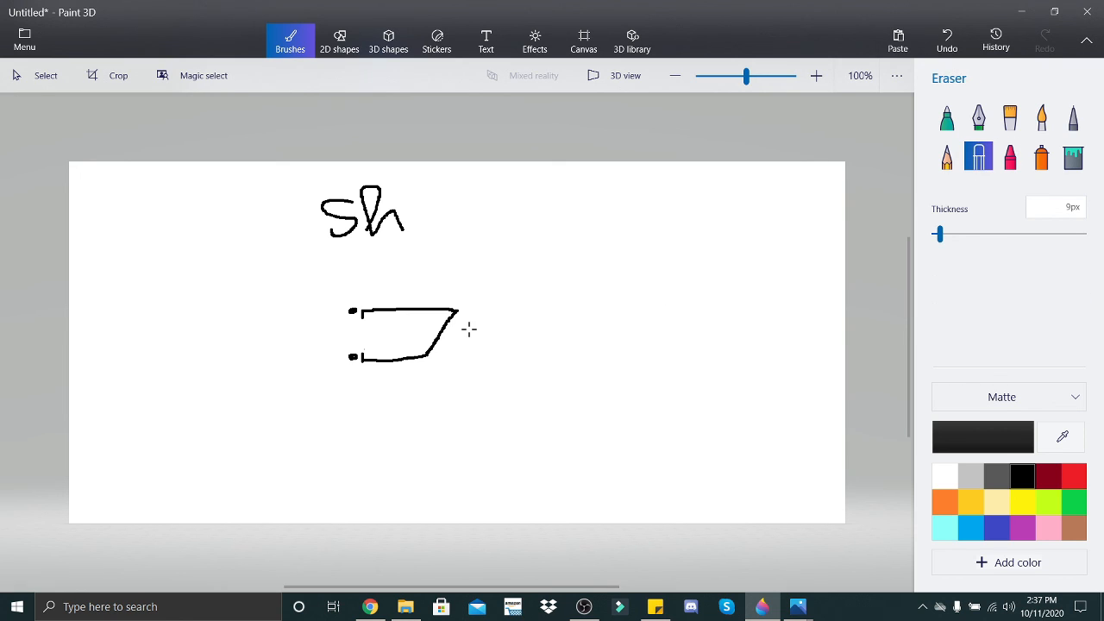
left_click(352, 310)
left_click_drag(940, 233, 1085, 234)
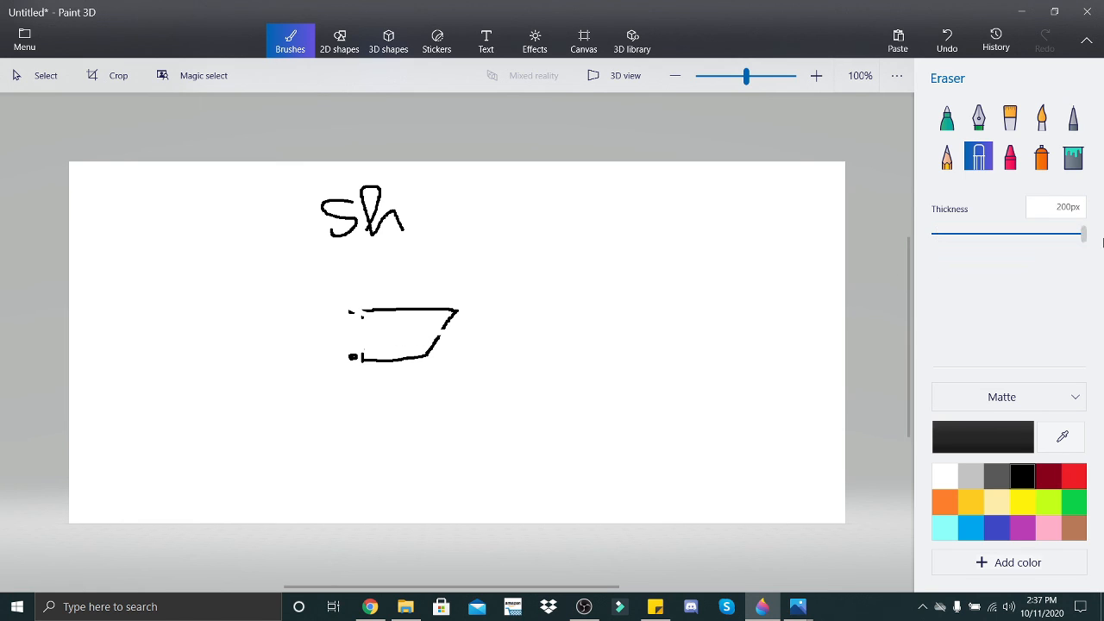
mouse_move(504, 315)
left_mouse_down()
mouse_move(285, 363)
mouse_move(453, 252)
left_mouse_up()
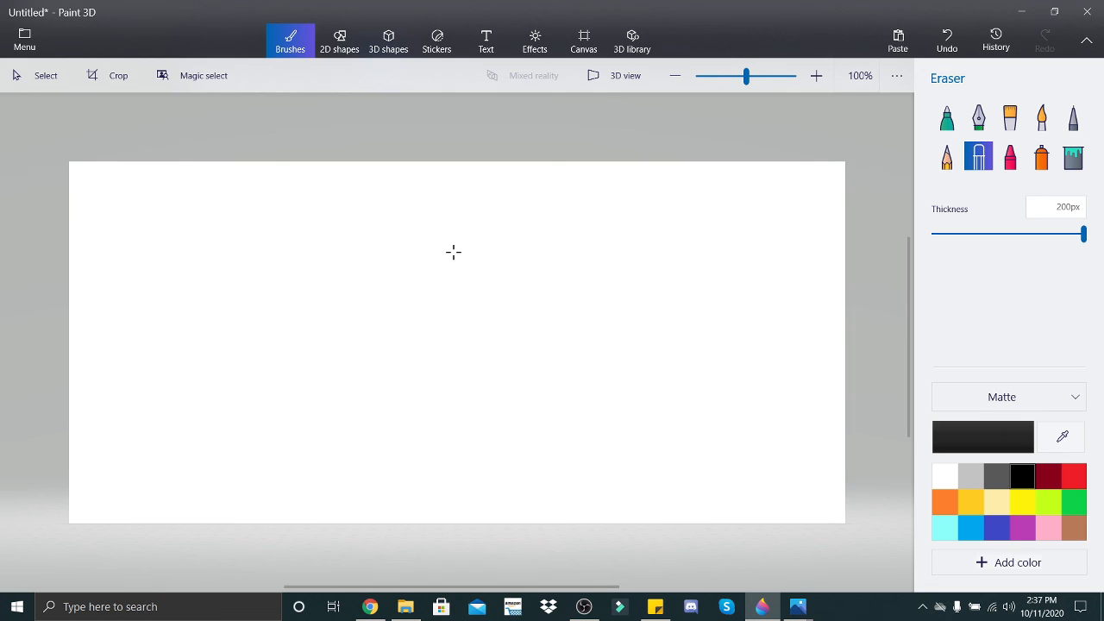
Write the letters 'th' near the top with the pixel pen
left_click(1074, 118)
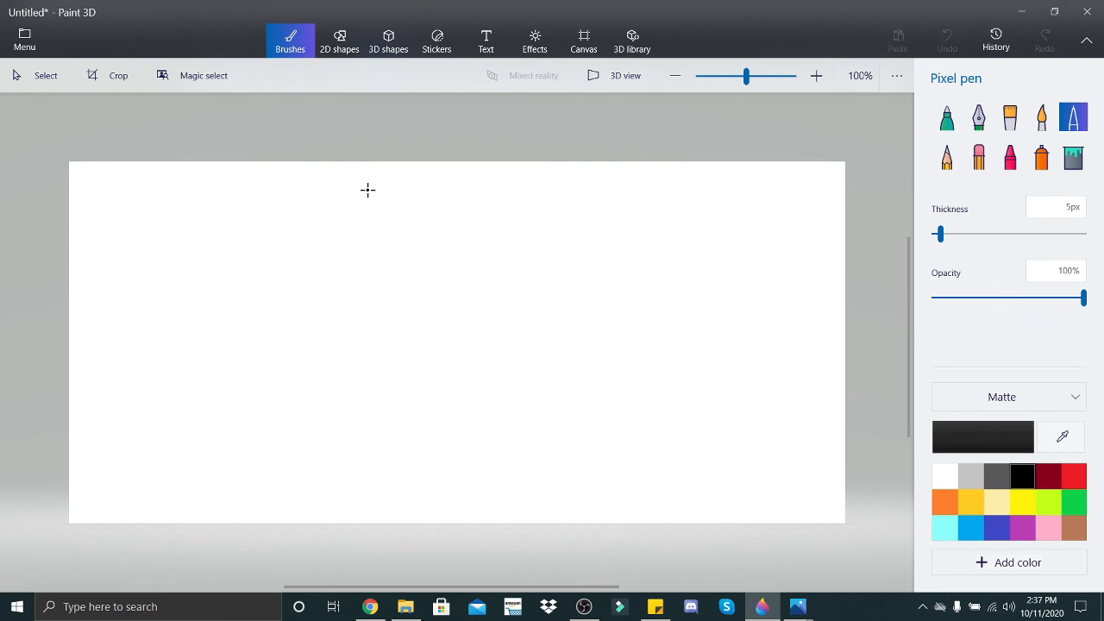
mouse_move(367, 191)
left_mouse_down()
mouse_move(414, 222)
mouse_move(388, 207)
mouse_move(399, 232)
mouse_move(425, 235)
left_mouse_up()
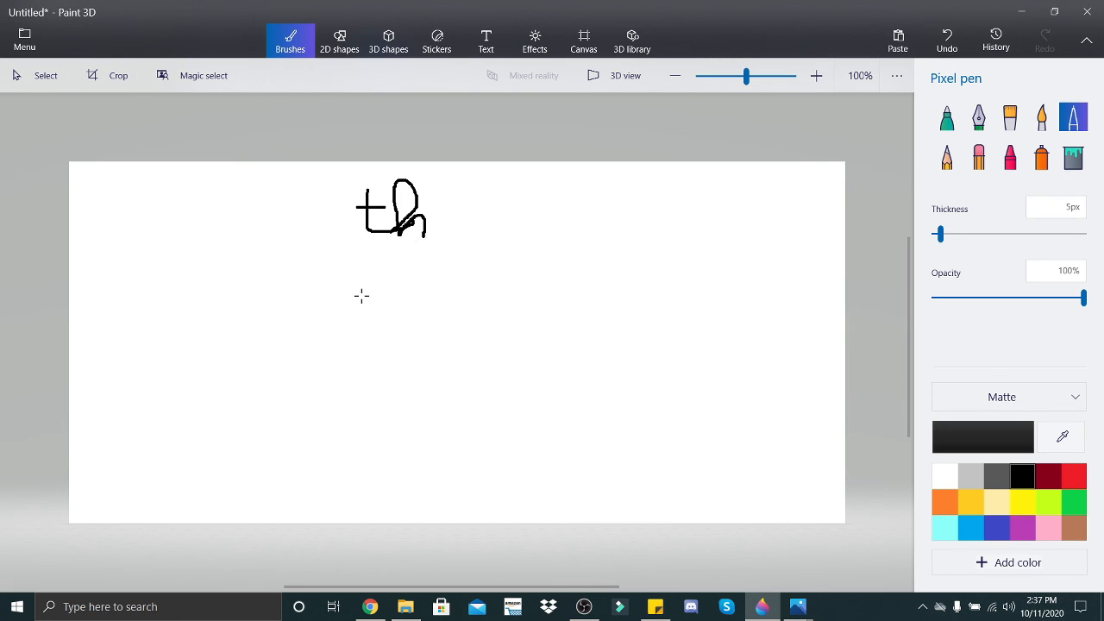
Draw a rectangle below with a short line reaching in from its left edge
left_click_drag(362, 296, 364, 350)
left_click_drag(362, 298, 462, 291)
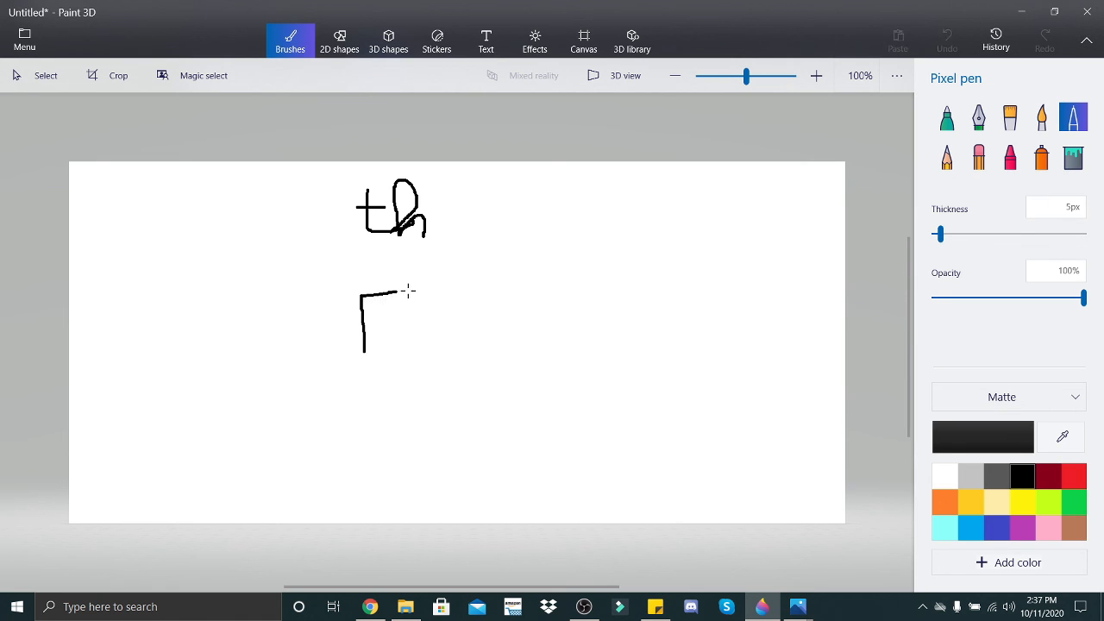
left_click_drag(364, 351, 458, 351)
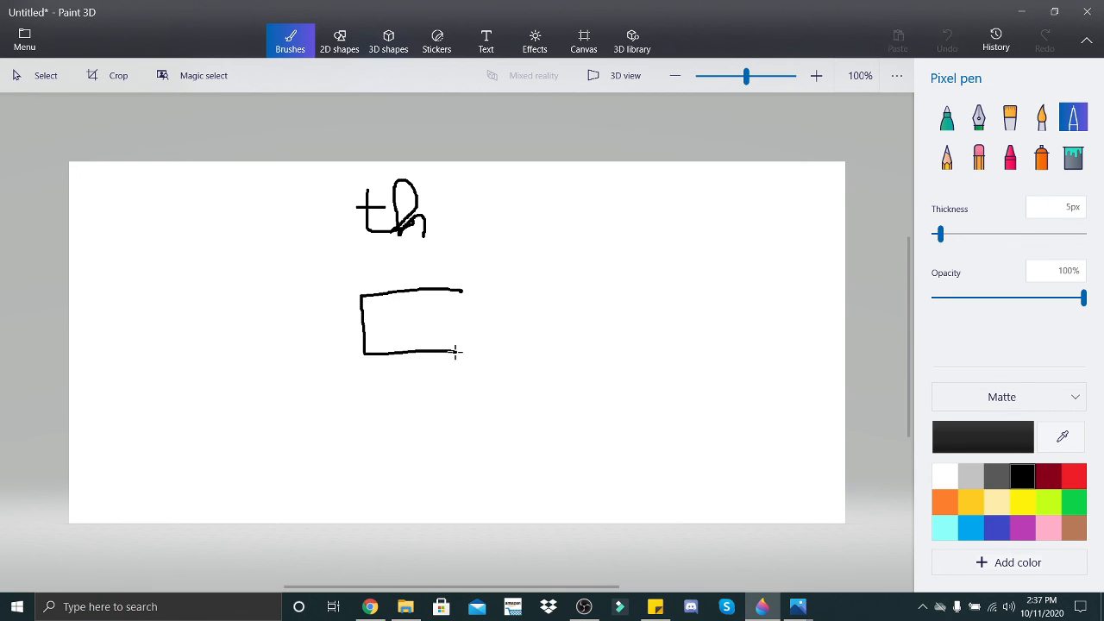
left_click_drag(460, 291, 457, 354)
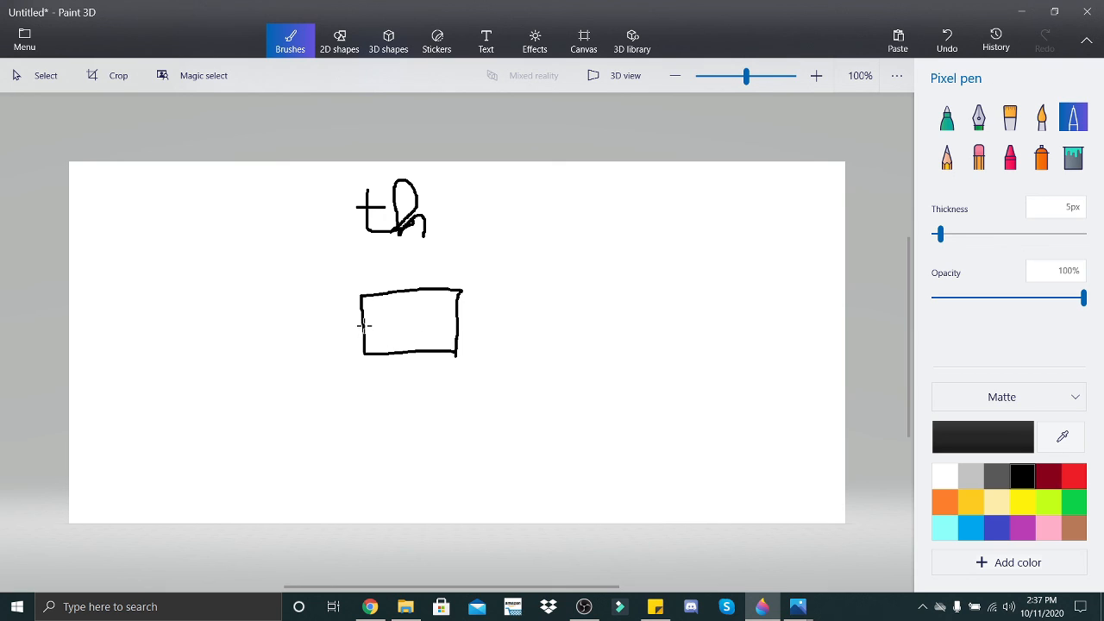
left_click_drag(364, 326, 403, 327)
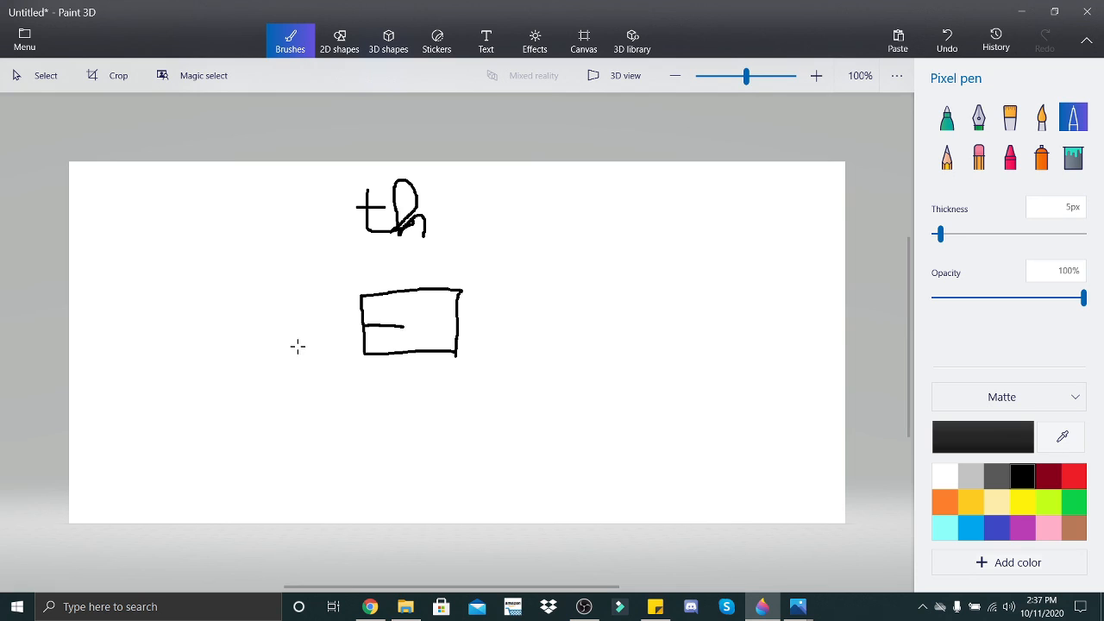